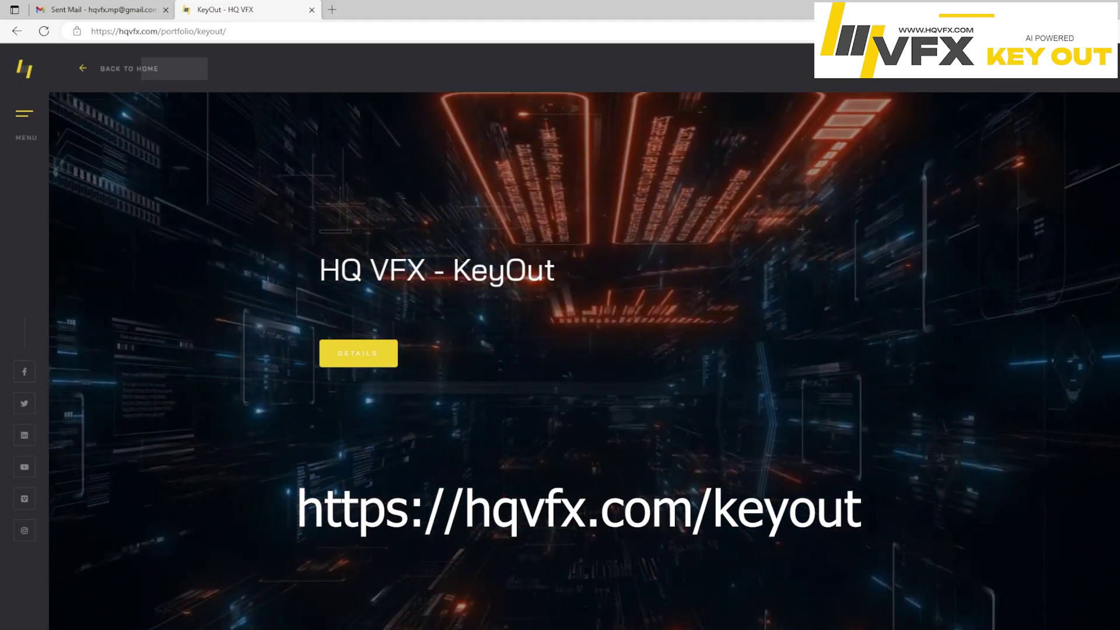
- Review the KeyOut page's description and requirements, then download the KeyOut 1.0 installer zip
scroll(584, 361, down, 1)
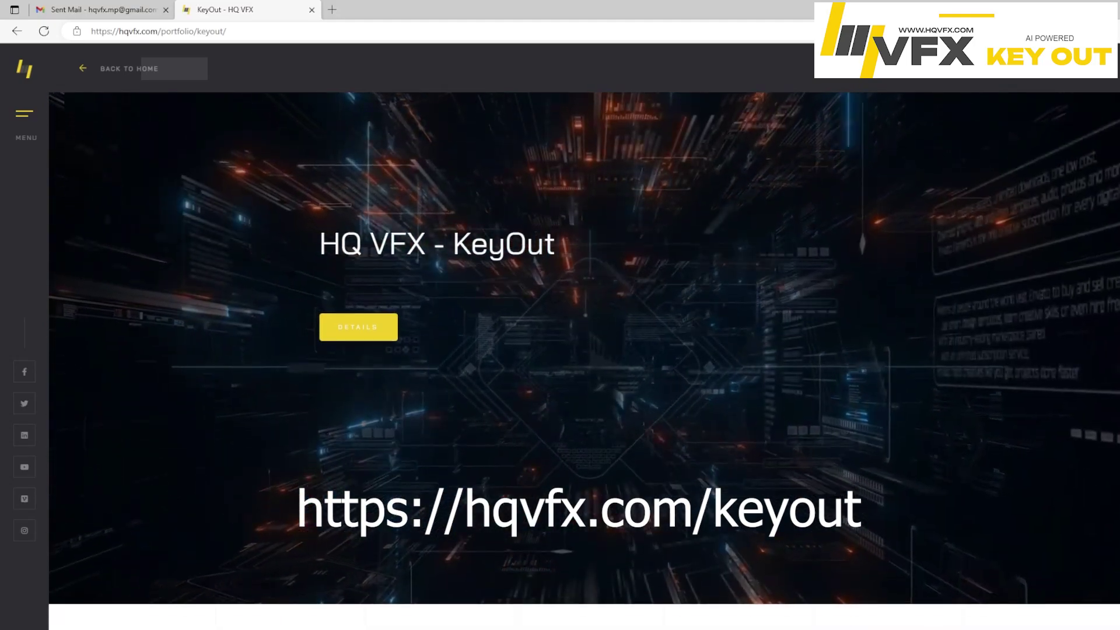
scroll(583, 350, down, 2)
scroll(584, 350, up, 2)
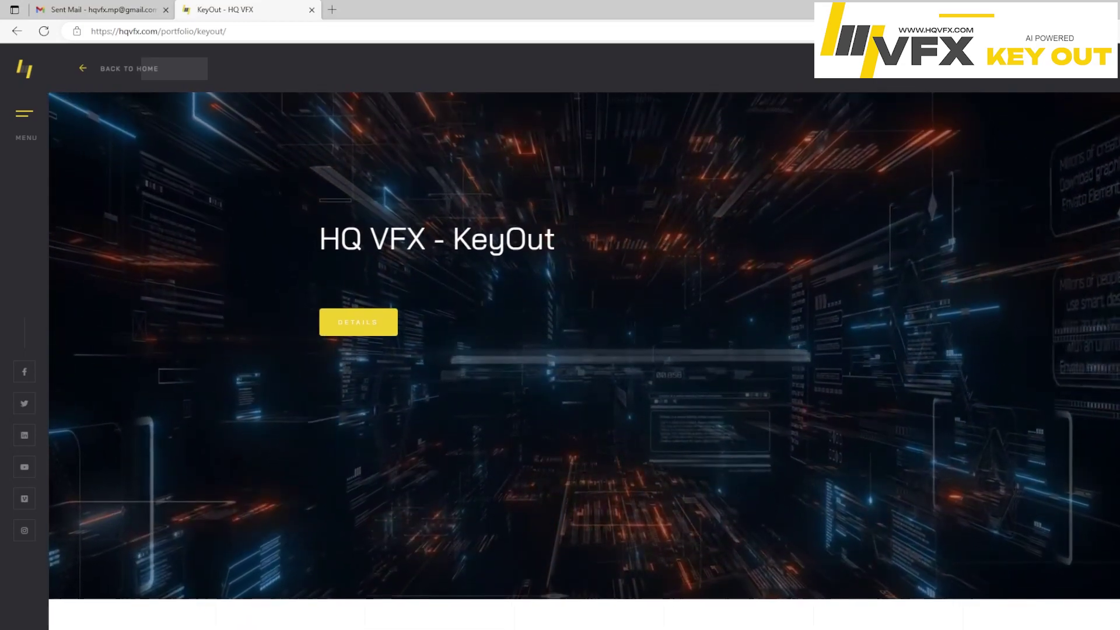
scroll(584, 350, down, 10)
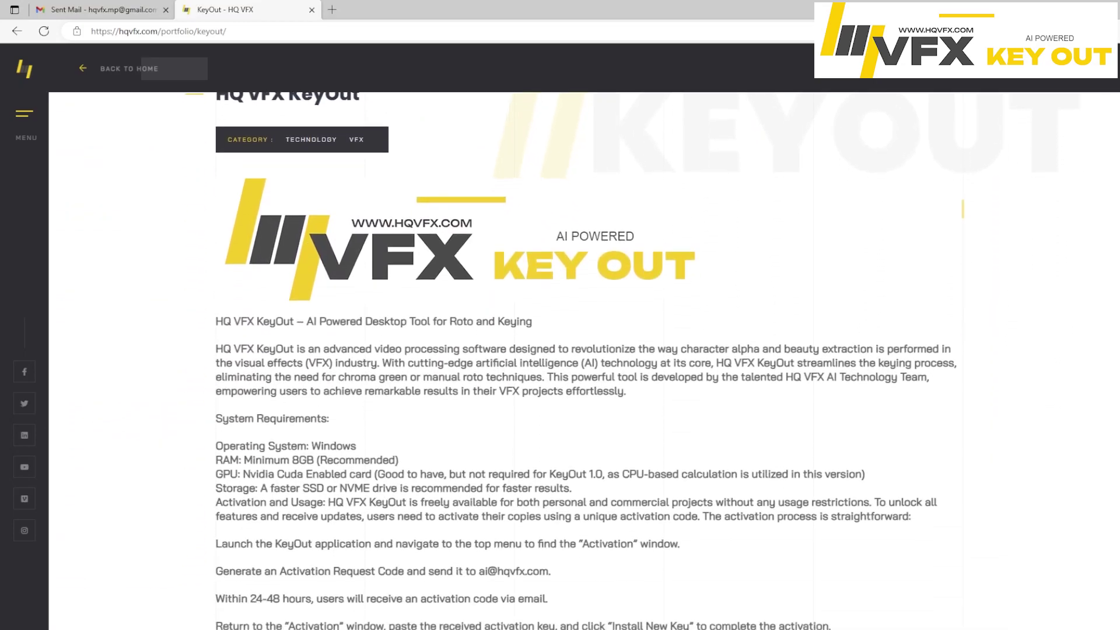
scroll(584, 350, down, 4)
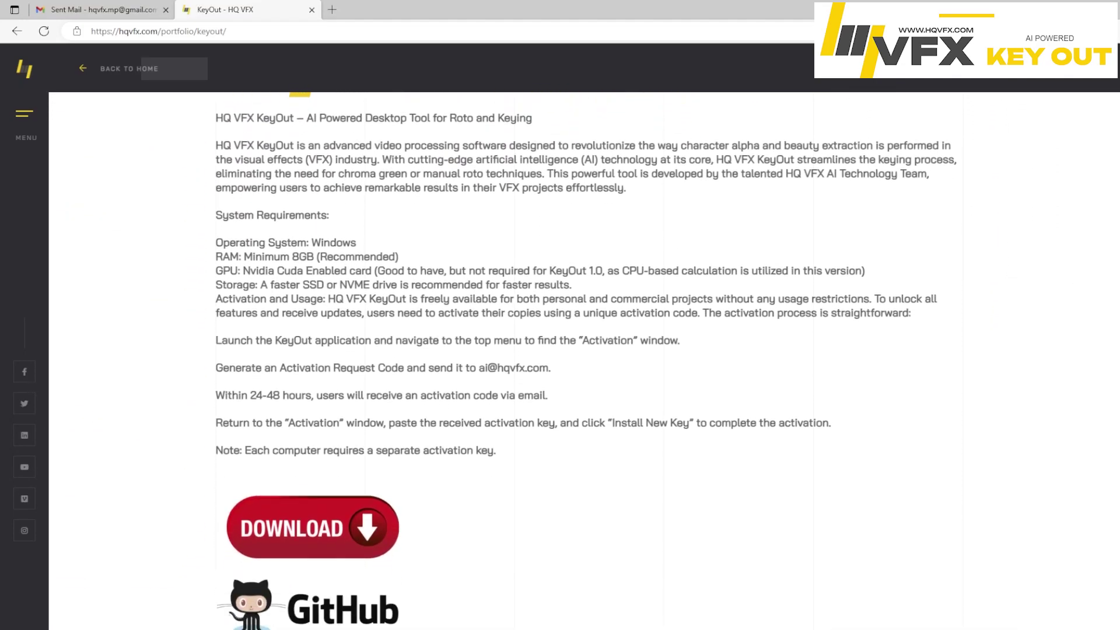
scroll(583, 350, down, 3)
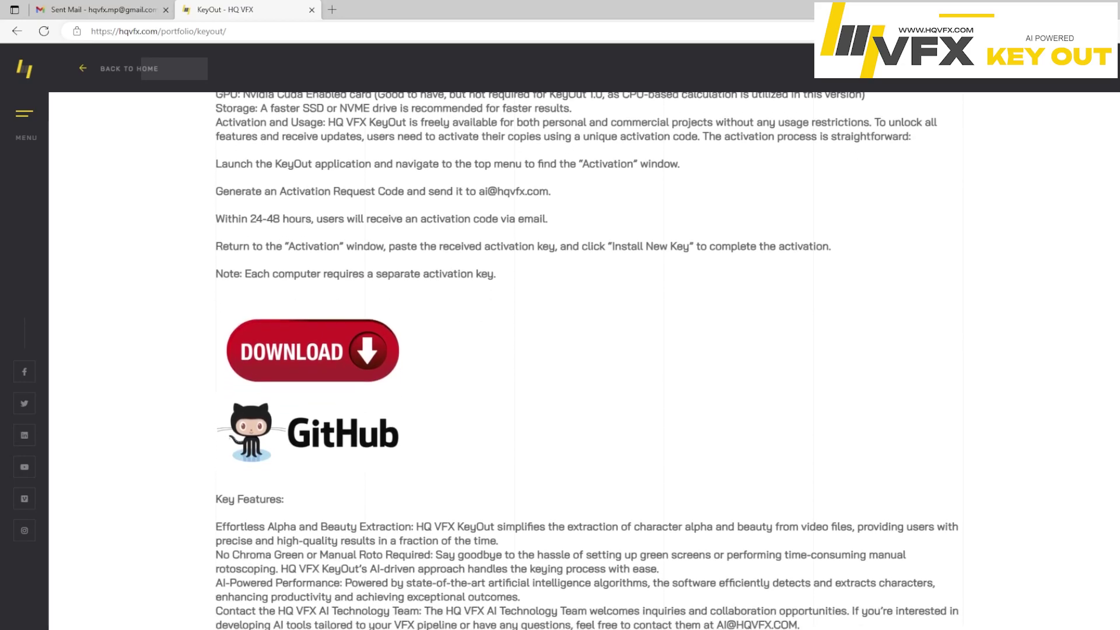
scroll(583, 350, down, 7)
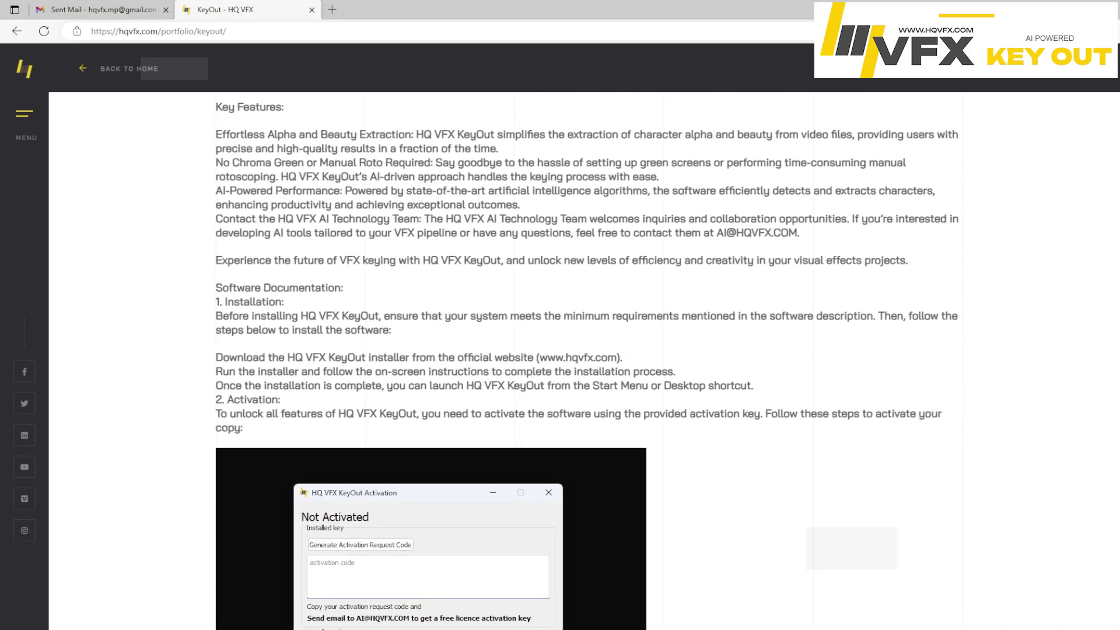
scroll(255, 421, up, 8)
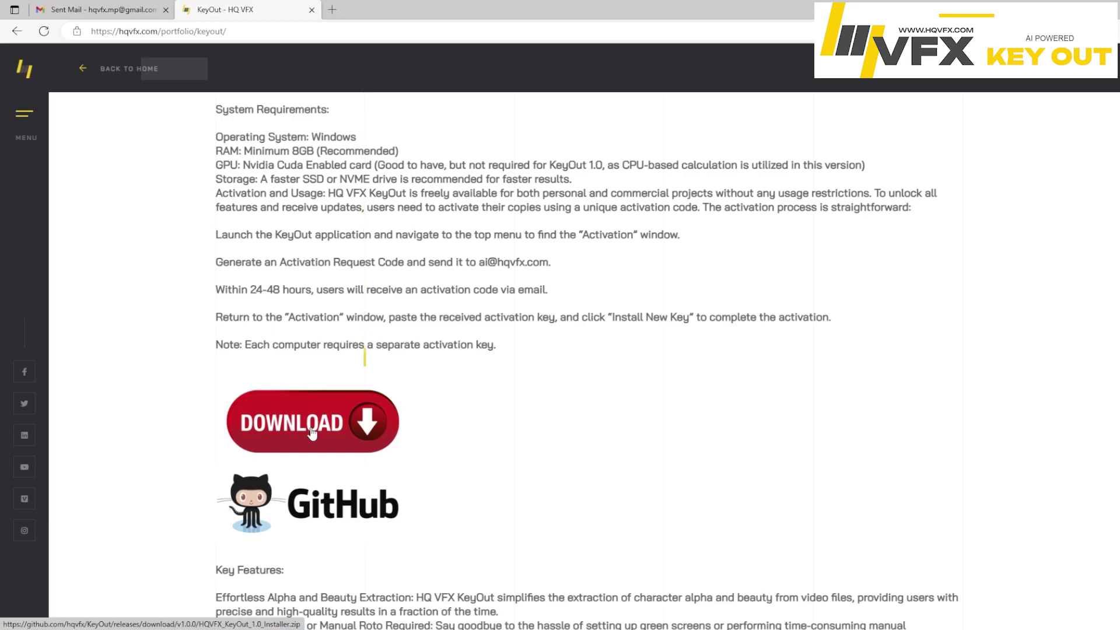
click(312, 432)
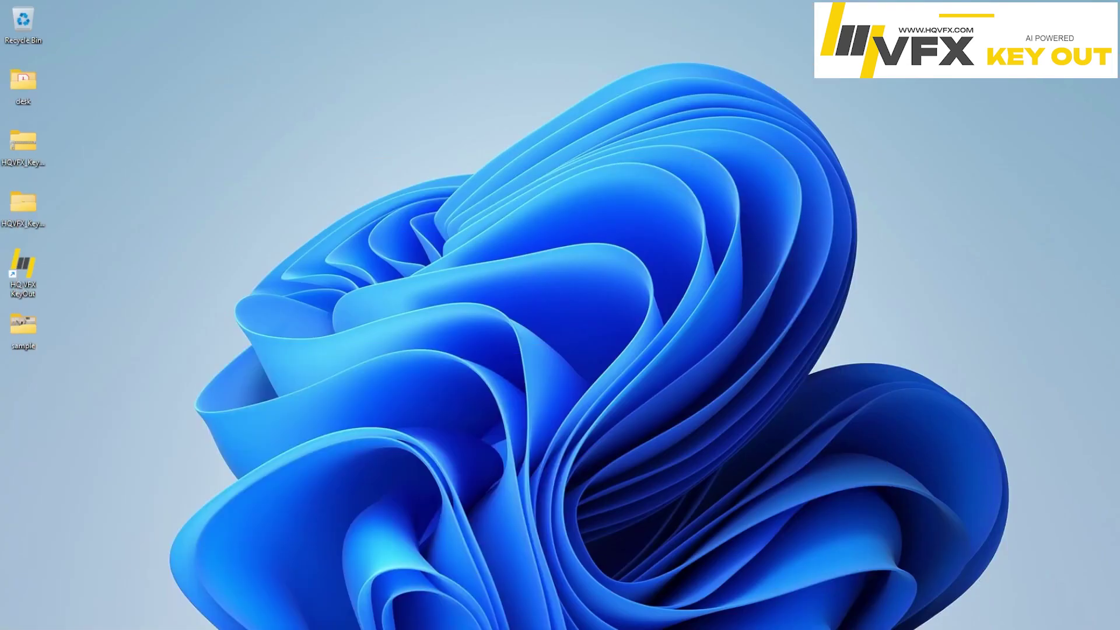
- Open the extracted HQVFX_KeyOut_1.0_Installer folder and launch HQVFX_KeyOut_1.0_Installer.exe
click(22, 143)
double_click(37, 208)
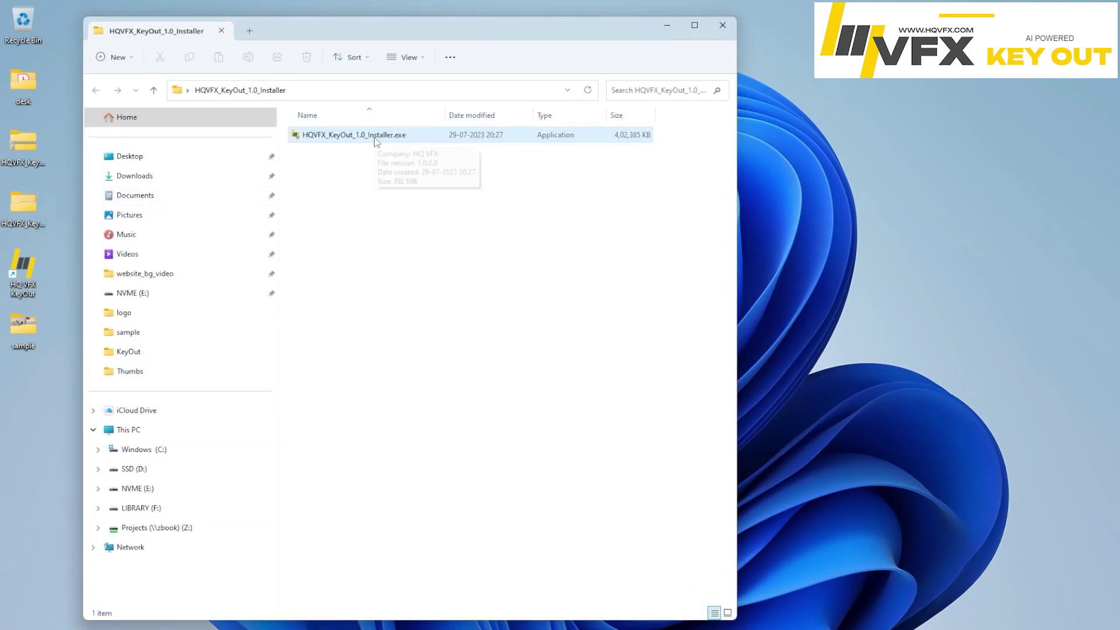
double_click(375, 139)
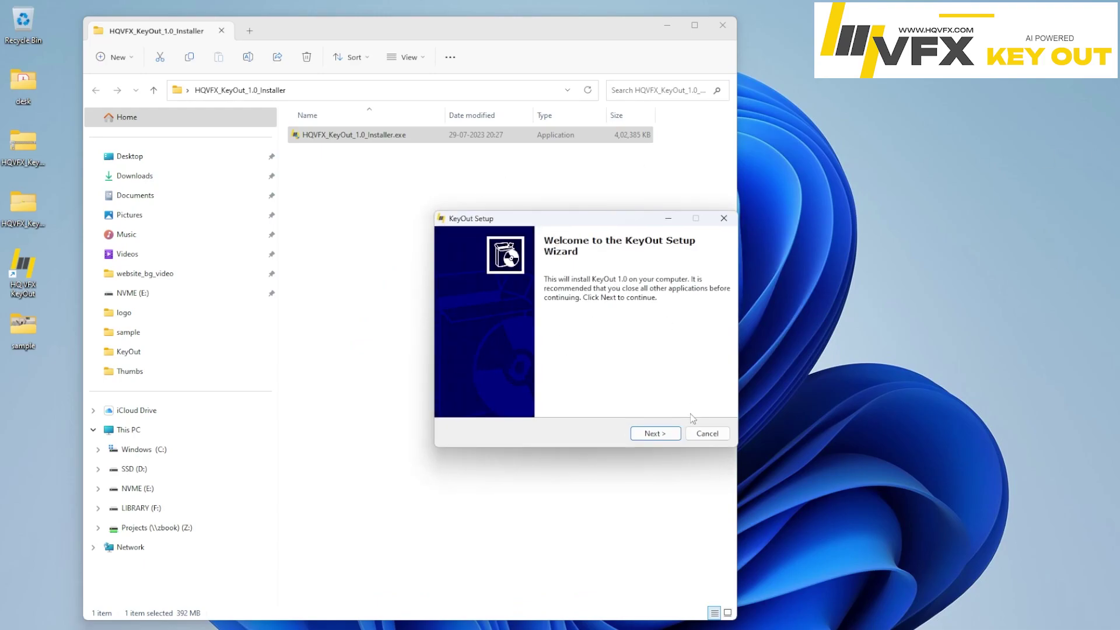
- Accept the KeyOut license agreement and start installing with a desktop icon
click(663, 433)
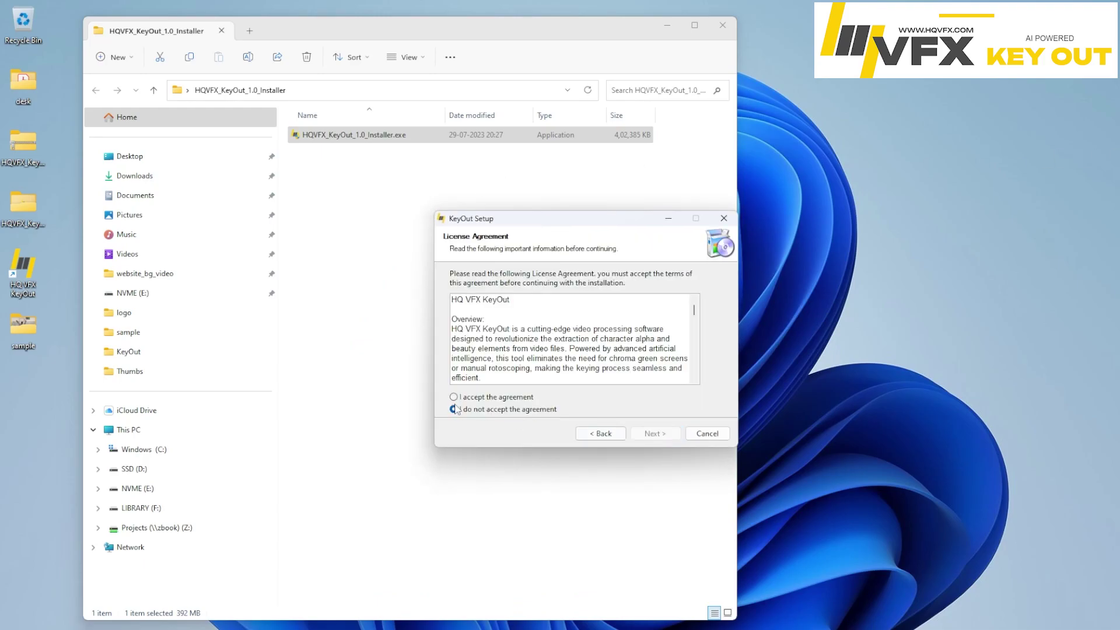
click(487, 397)
click(662, 435)
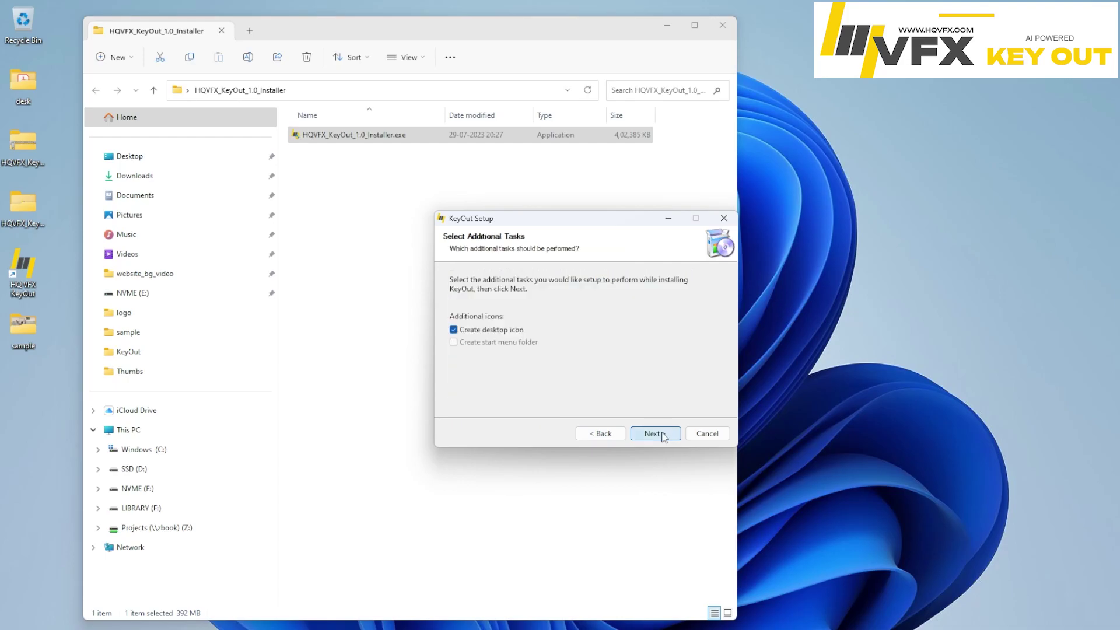
click(654, 433)
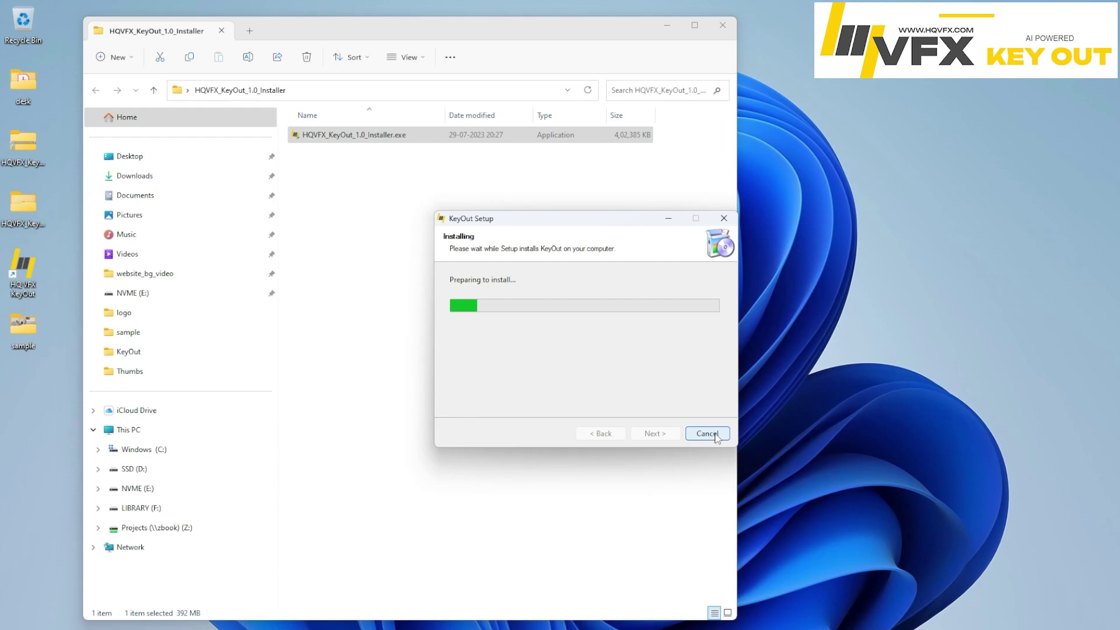
- Abort the running installation, confirm the exit, and minimize the installer folder window
click(715, 435)
click(602, 363)
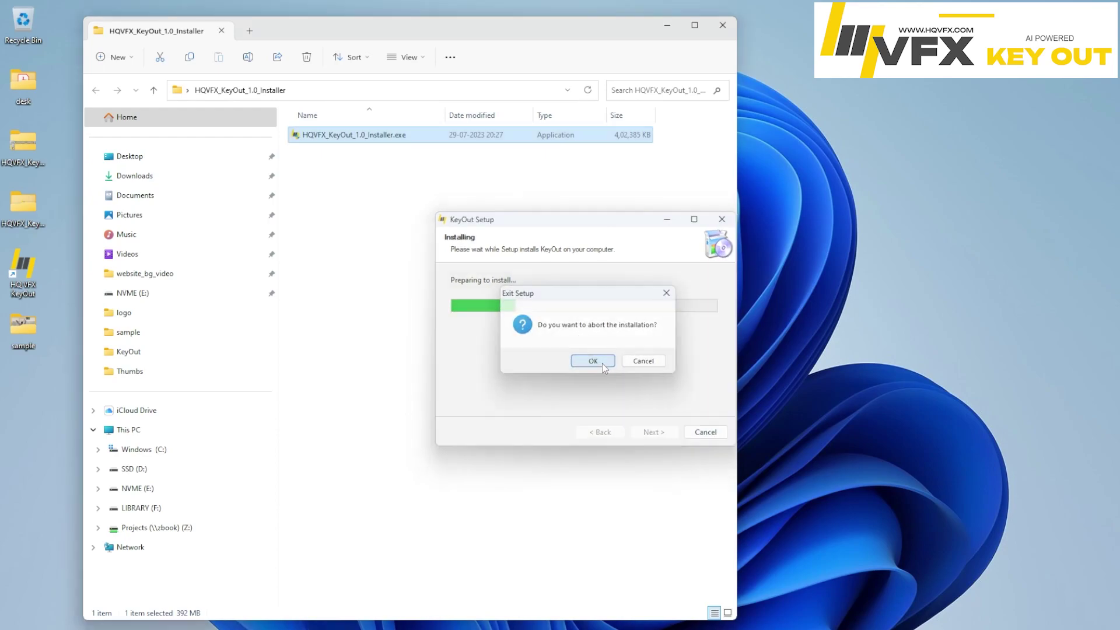
click(593, 216)
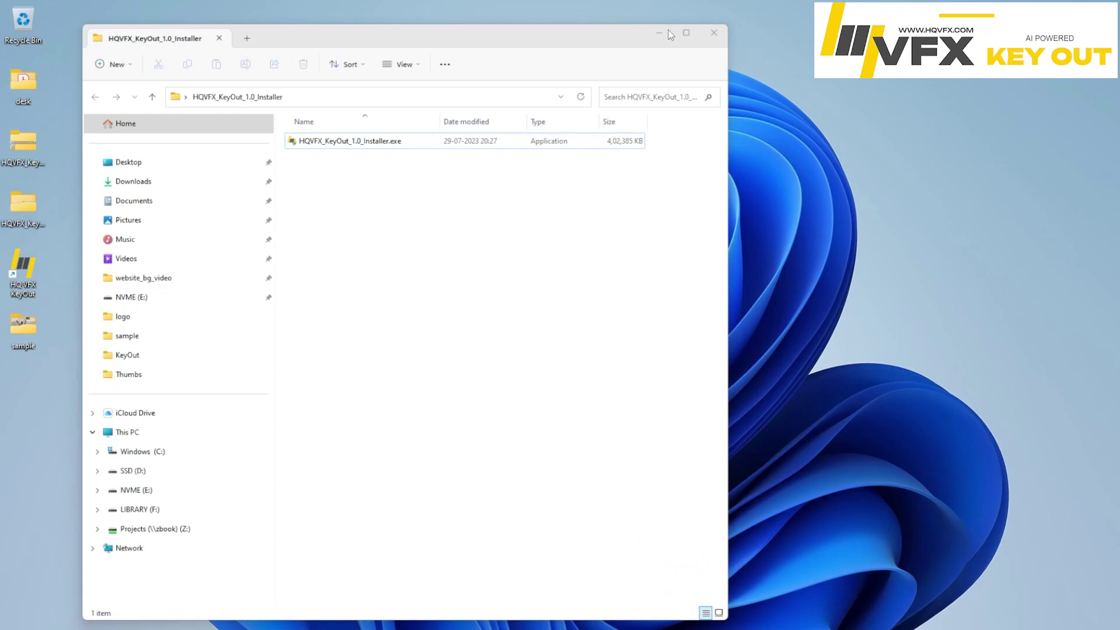
click(667, 25)
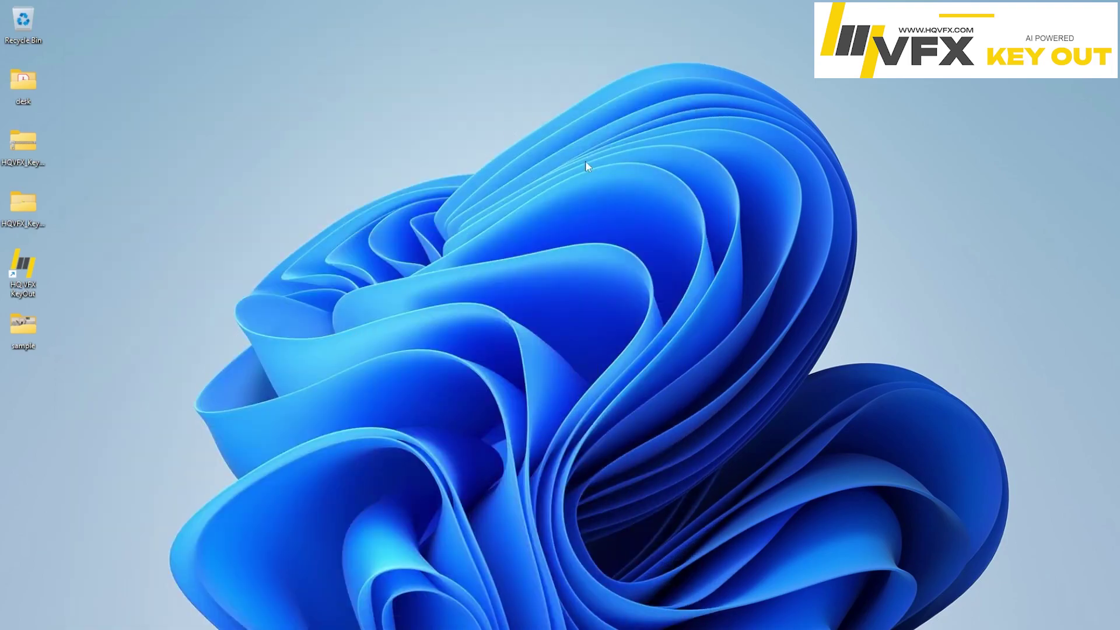
- Launch HQ VFX KeyOut from its desktop shortcut, close the console, and reposition the main window
double_click(24, 265)
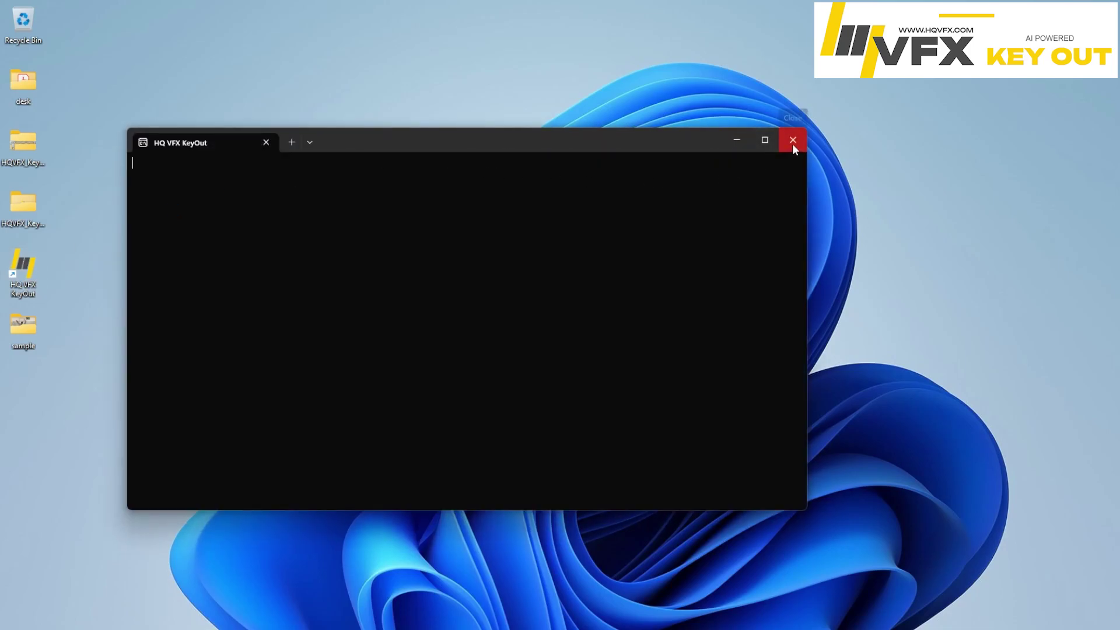
click(792, 141)
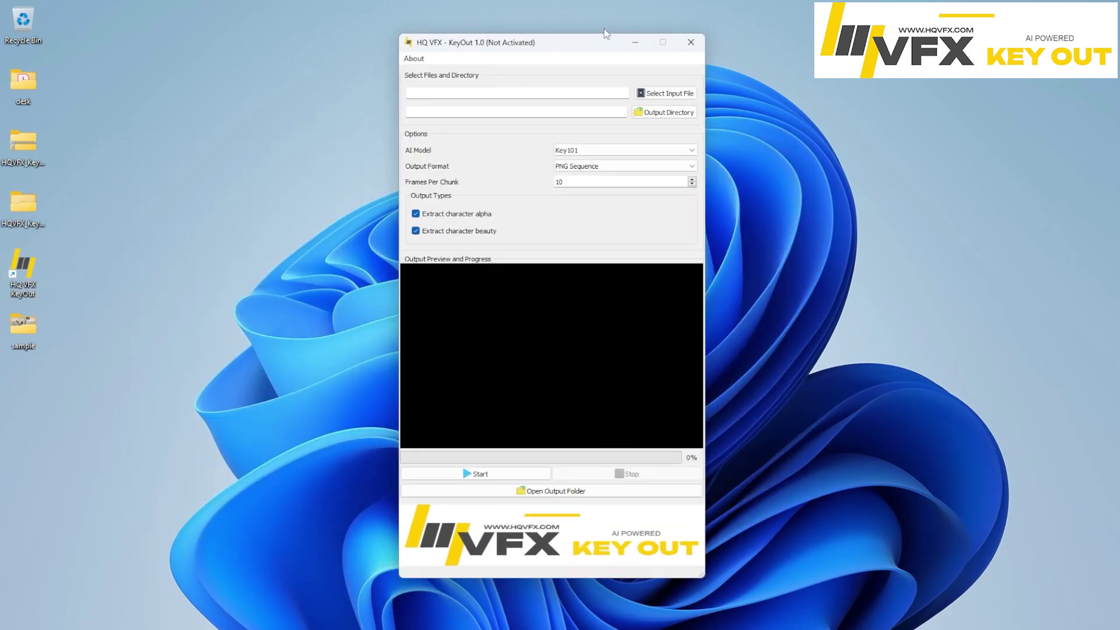
drag(513, 49, 533, 56)
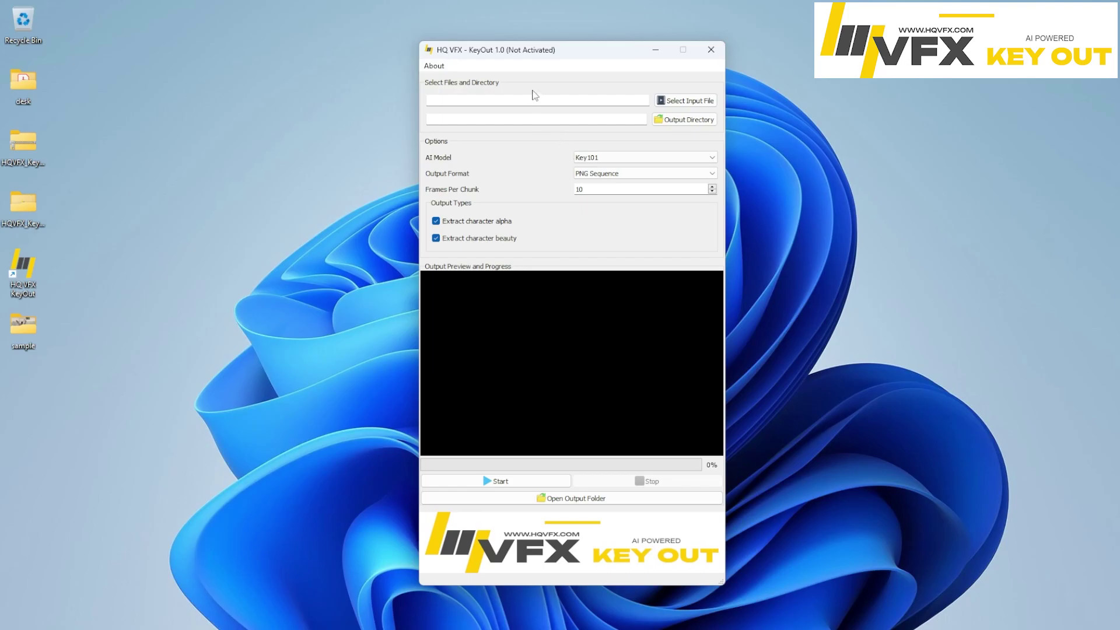
- Open the KeyOut Activation window from the help menu and clear the old activation key
click(434, 65)
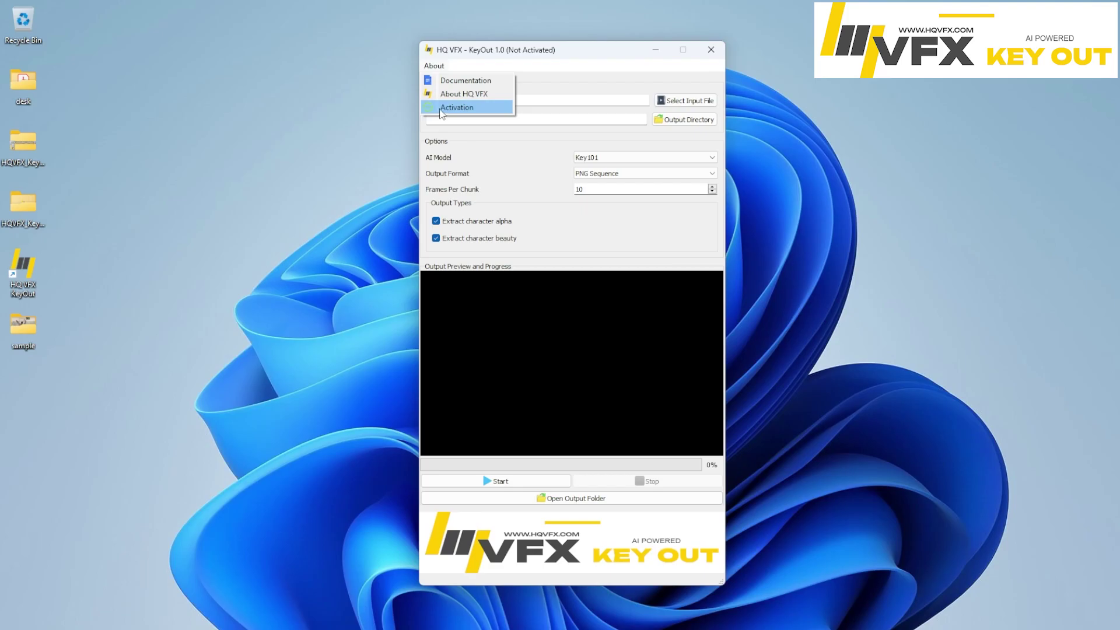
click(474, 110)
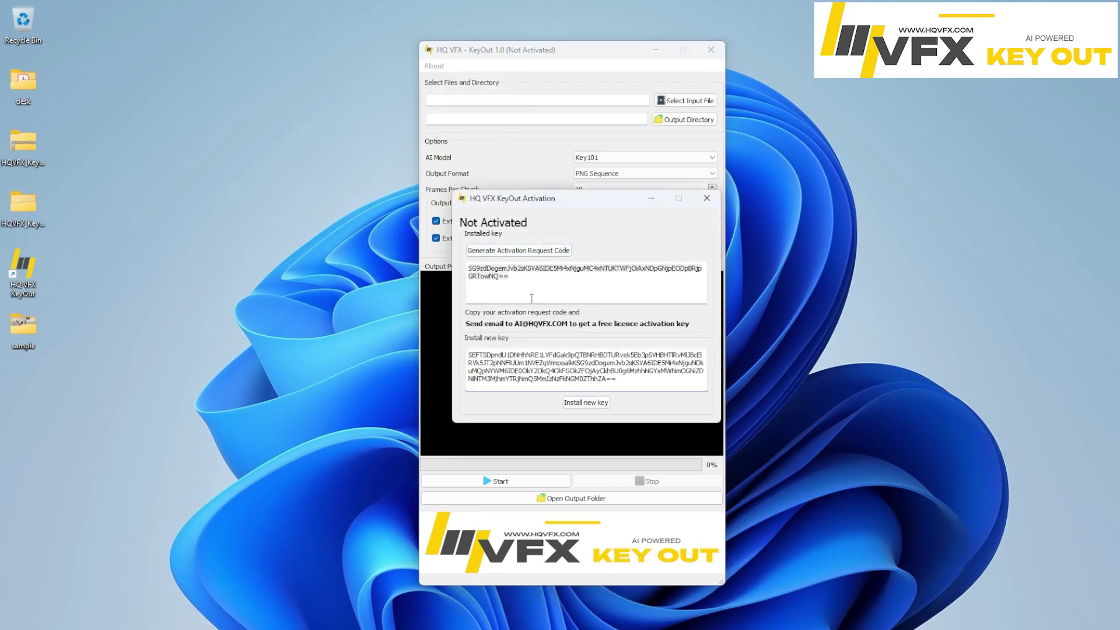
drag(629, 382, 408, 328)
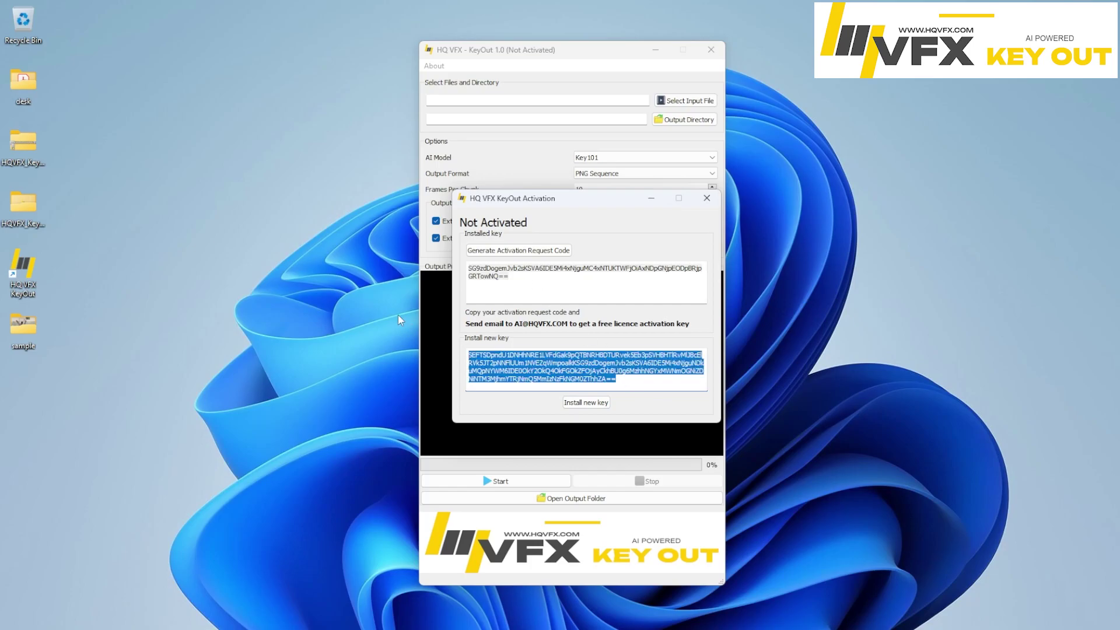
key(Delete)
- Generate a fresh activation request code and copy it to the clipboard
key(Tab)
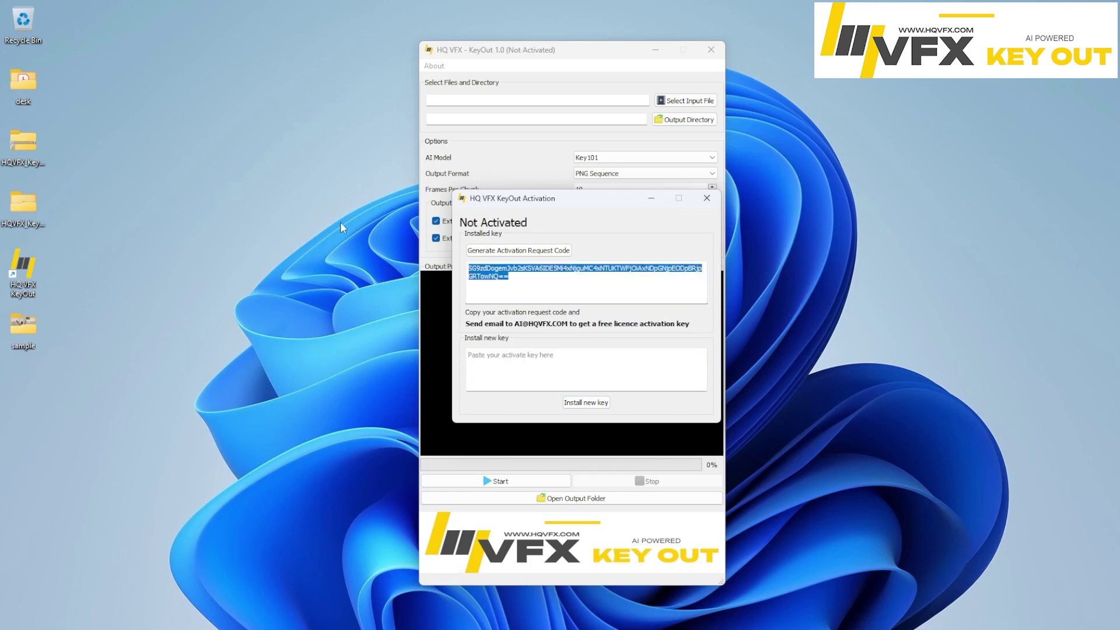
click(536, 278)
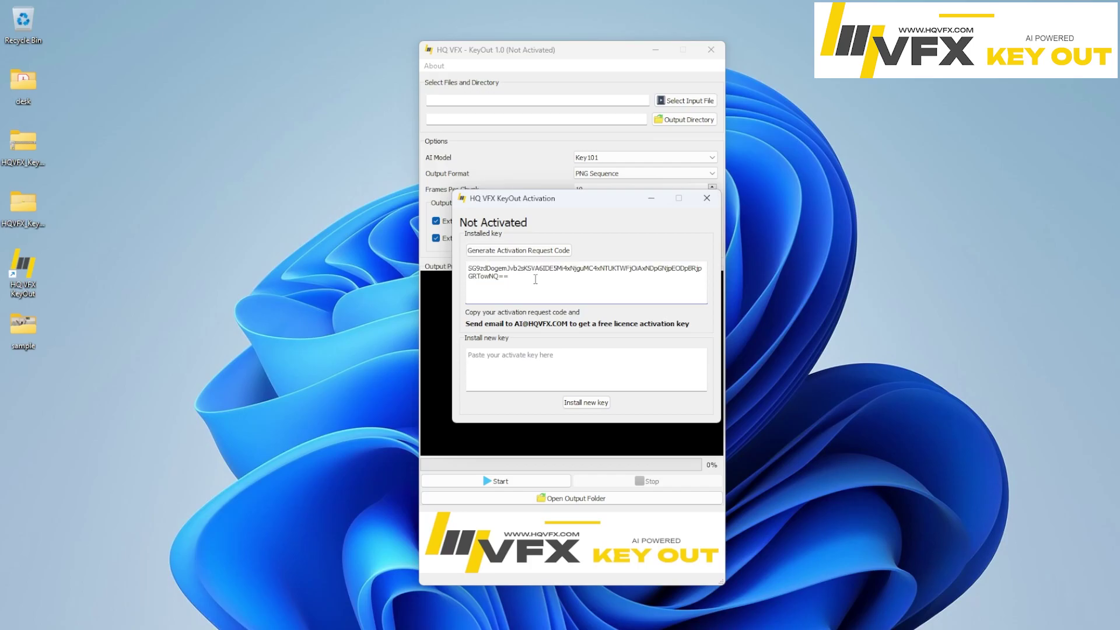
click(539, 252)
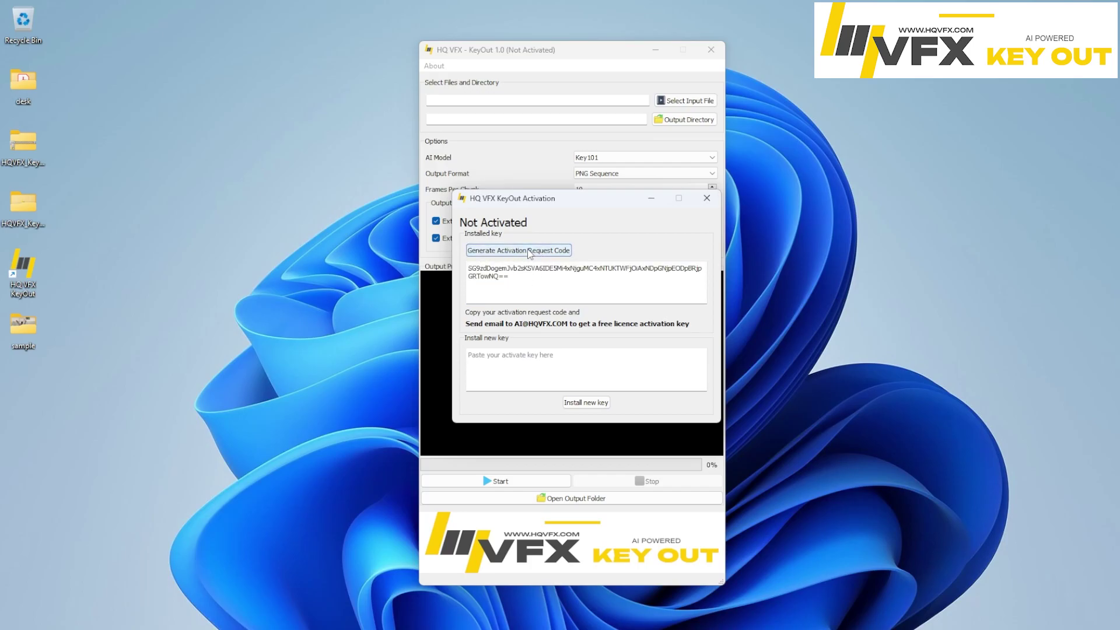
drag(531, 278, 434, 256)
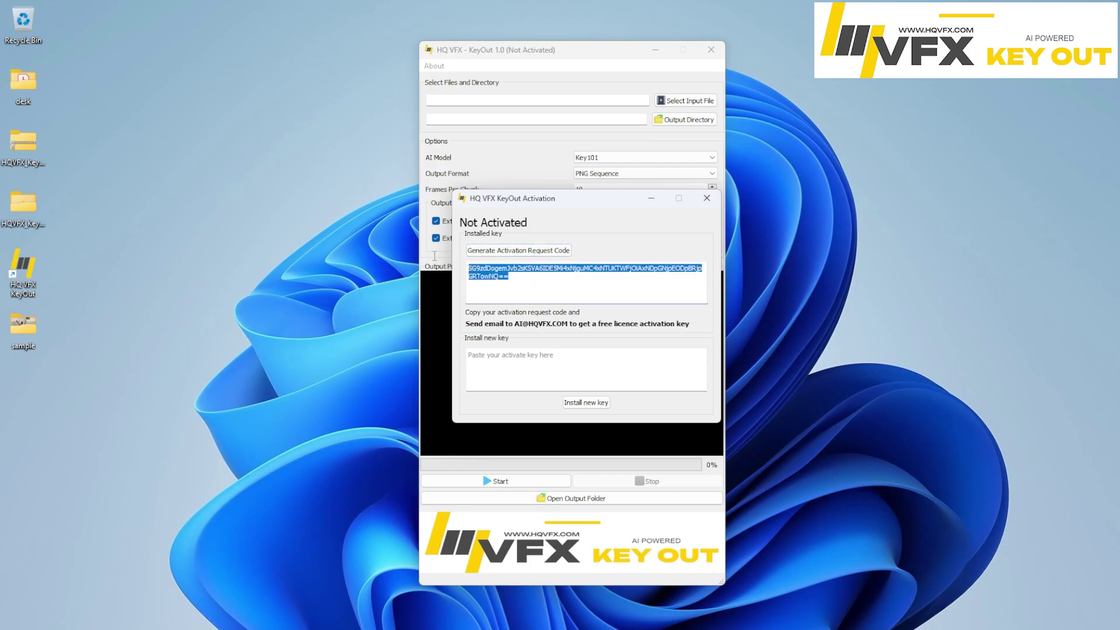
right_click(495, 276)
click(522, 280)
- Paste the activation request code into the body of a new Gmail message
click(92, 619)
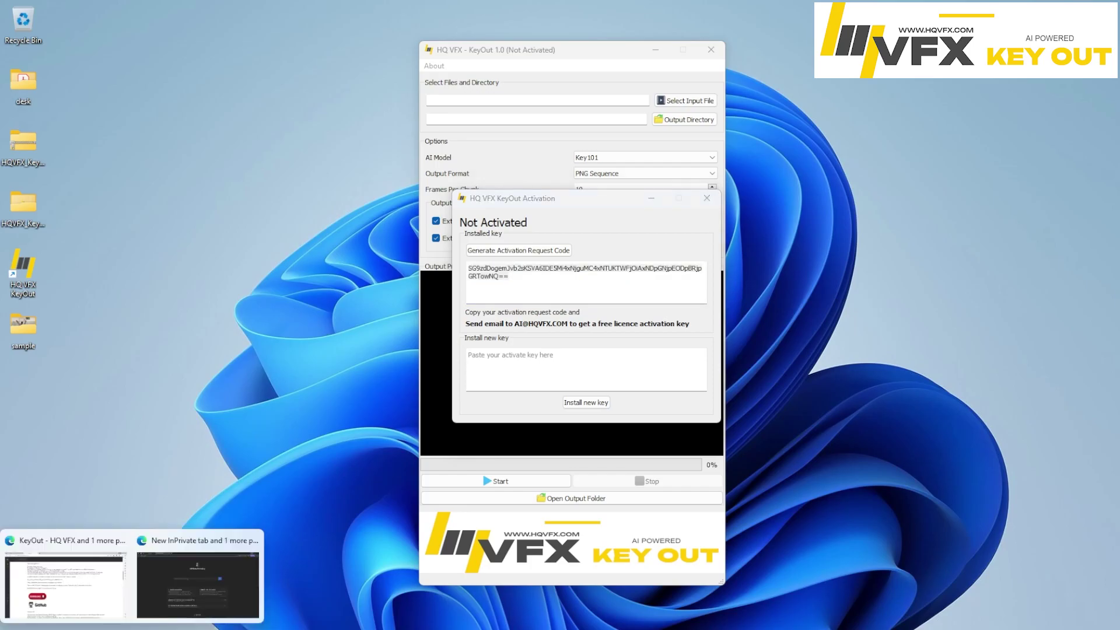
click(57, 595)
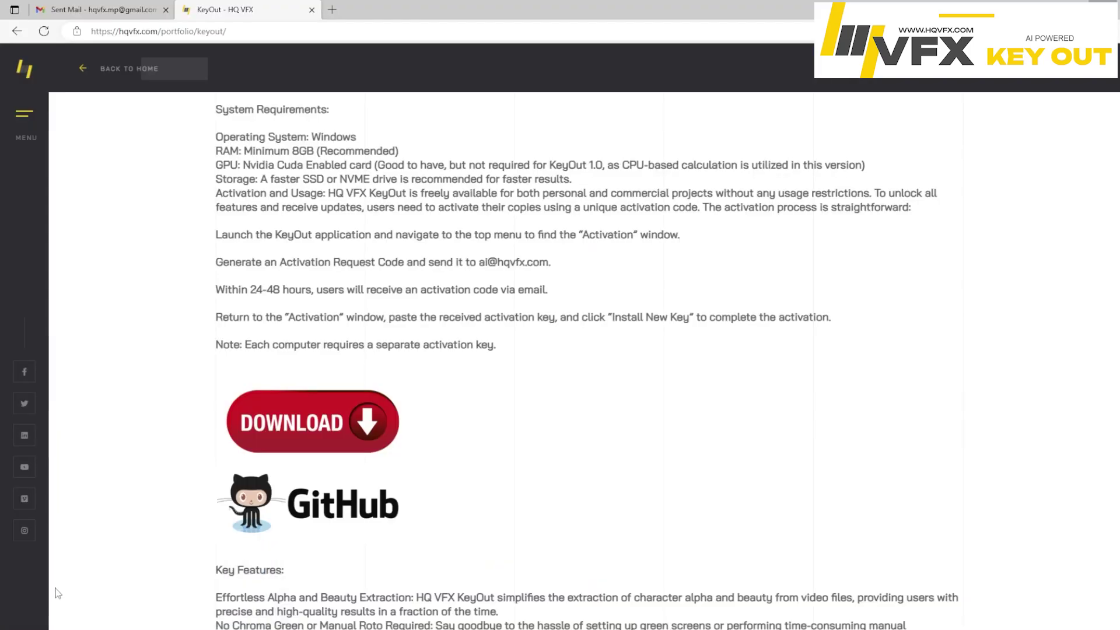
click(69, 9)
click(220, 182)
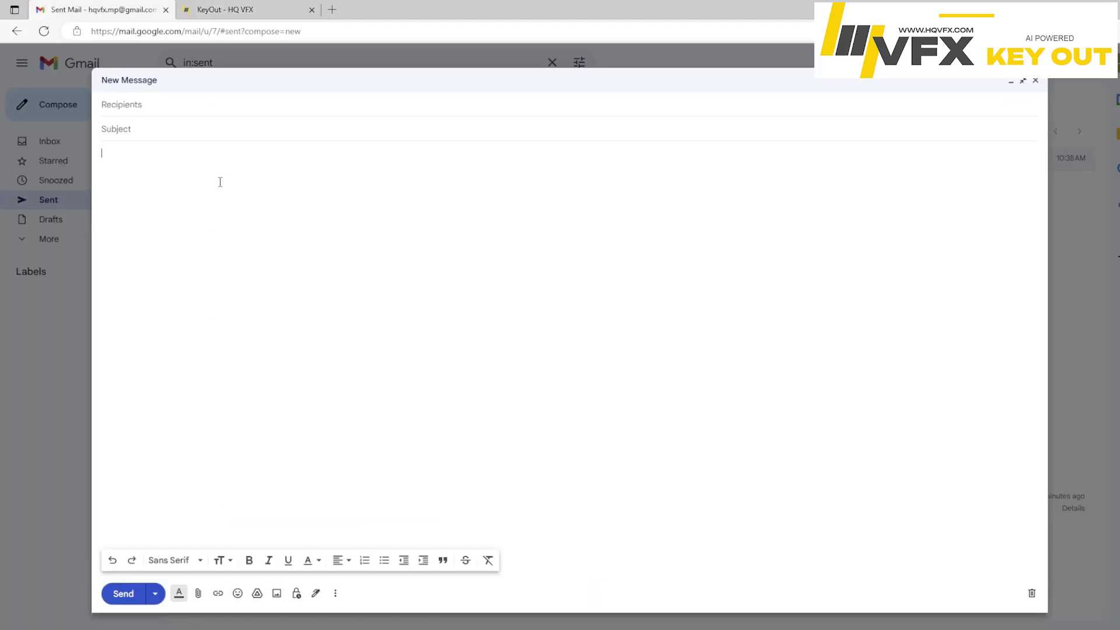
key(ctrl+v)
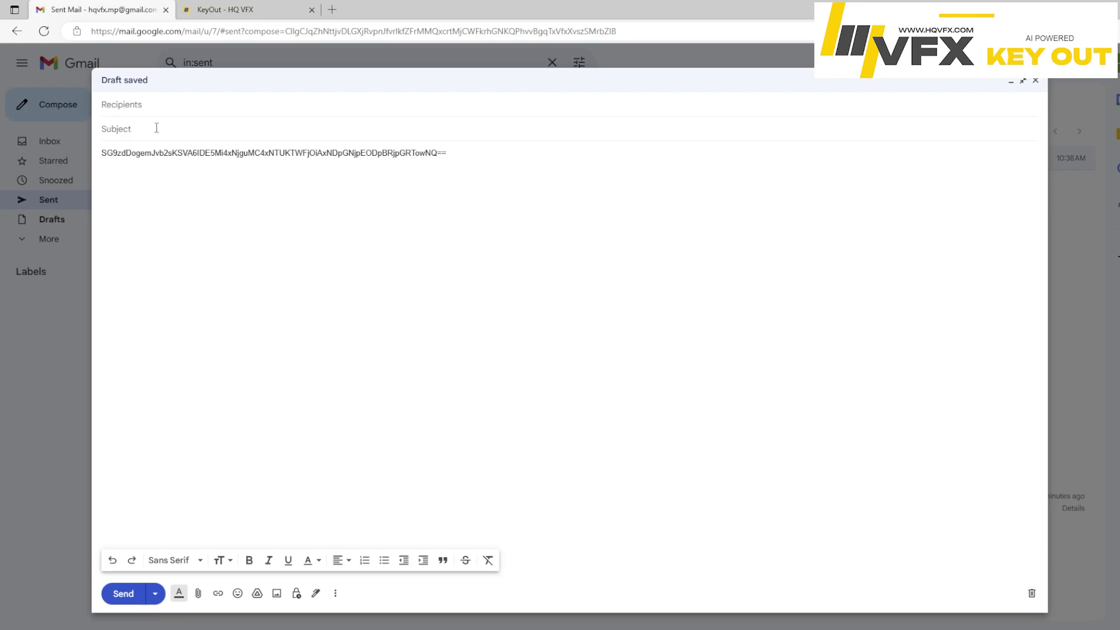
- Add the subject 'request for activation key', address it to HQ VFX's activation address, and send
click(156, 127)
text(request for activation  key)
click(178, 109)
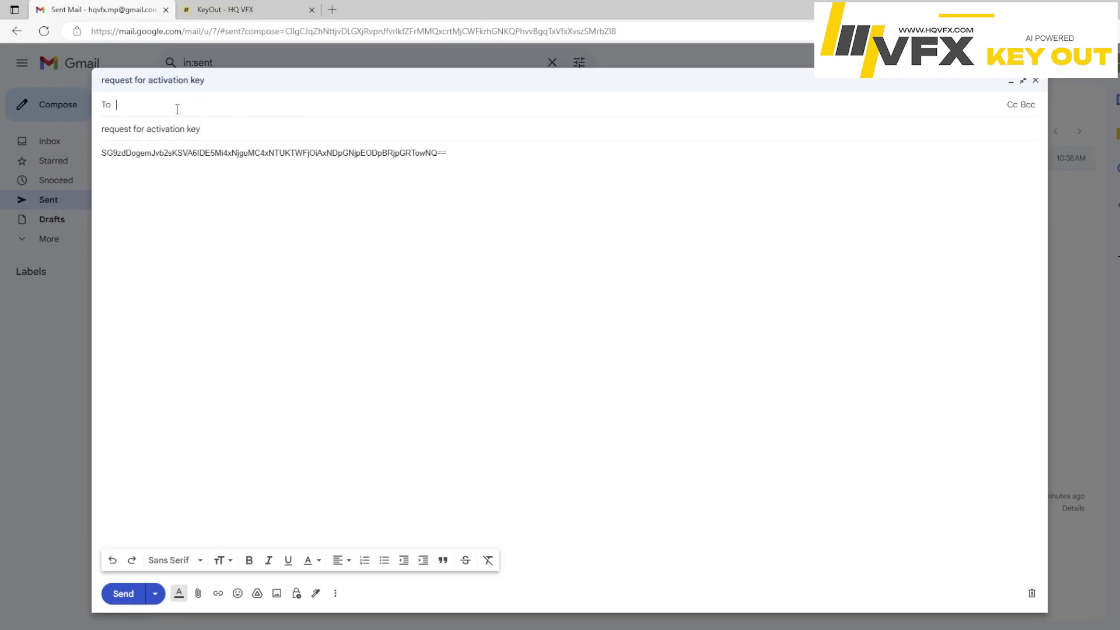
text(a)
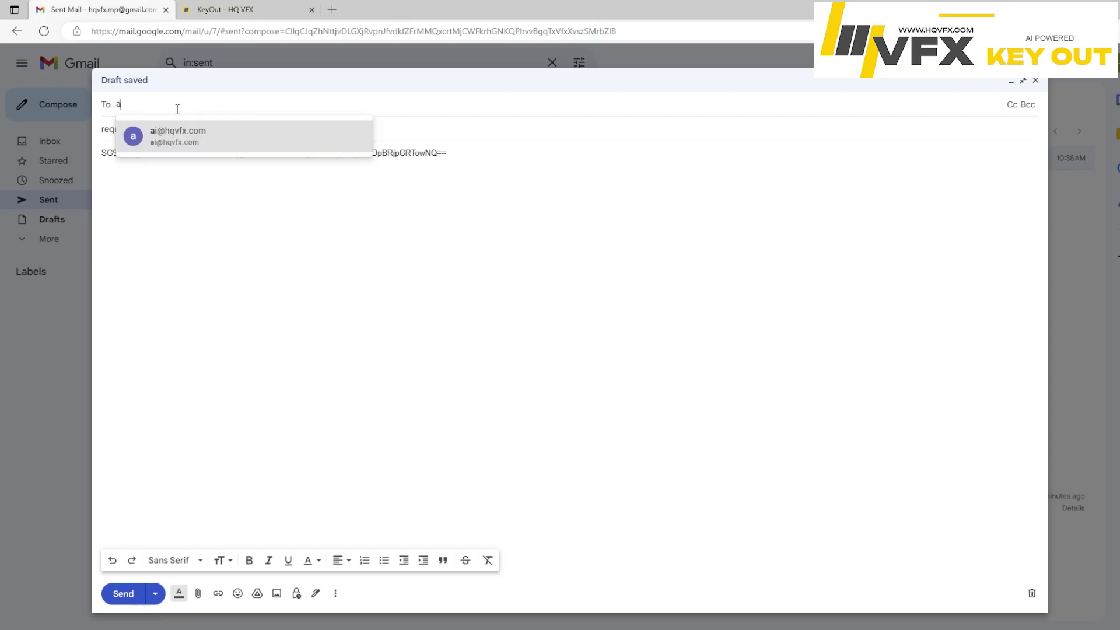
text(i@)
click(198, 137)
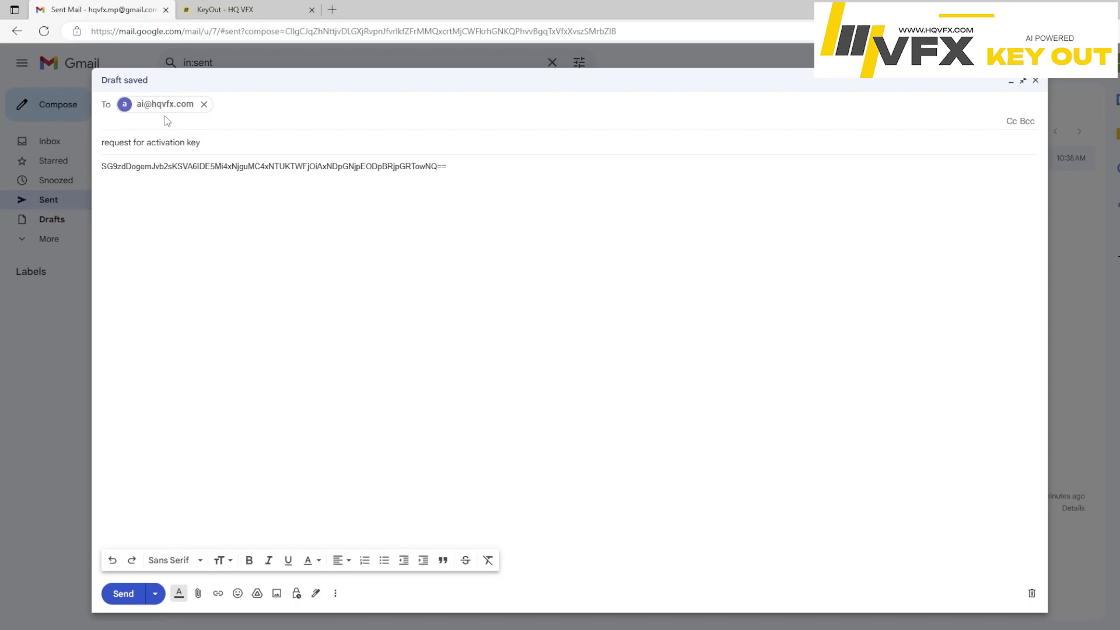
click(124, 594)
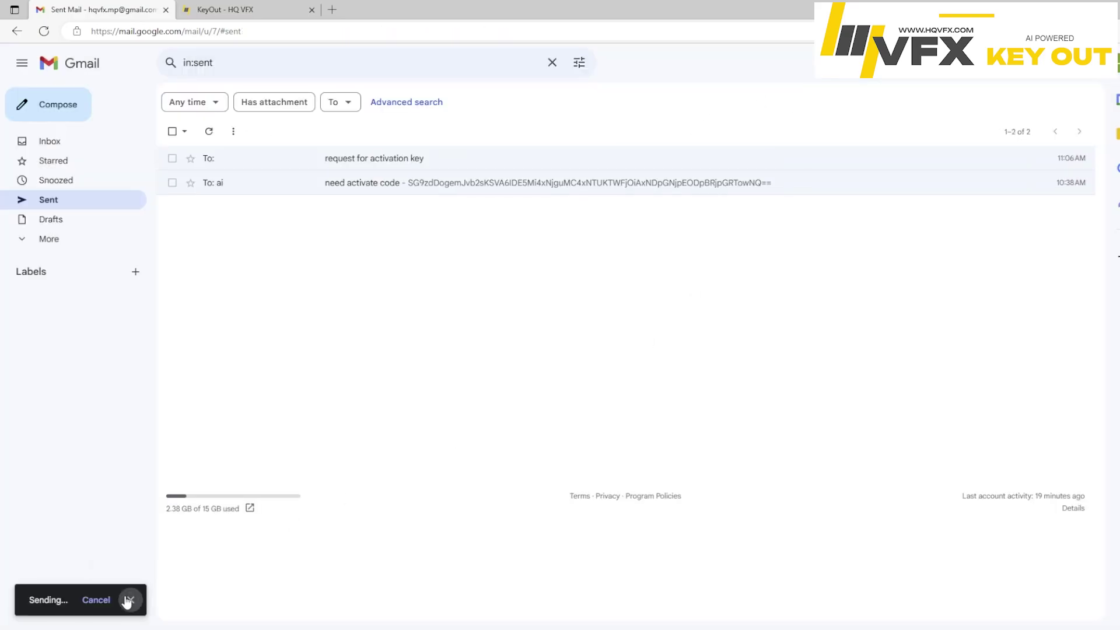
- Open HQ VFX's lifetime free activation key email from the inbox and copy the key
click(51, 142)
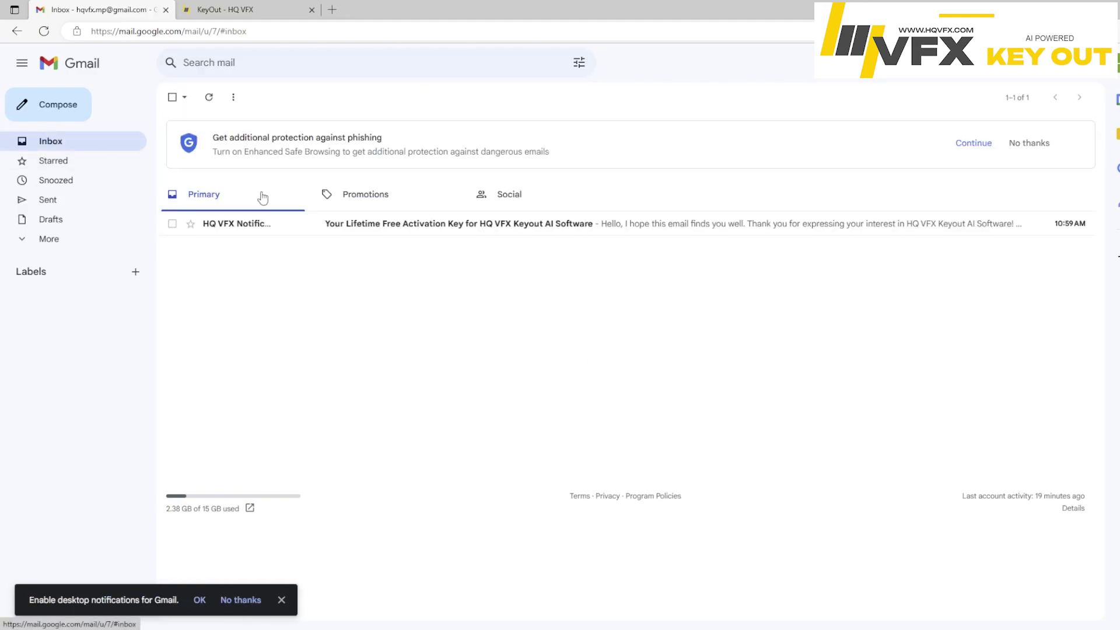
click(472, 226)
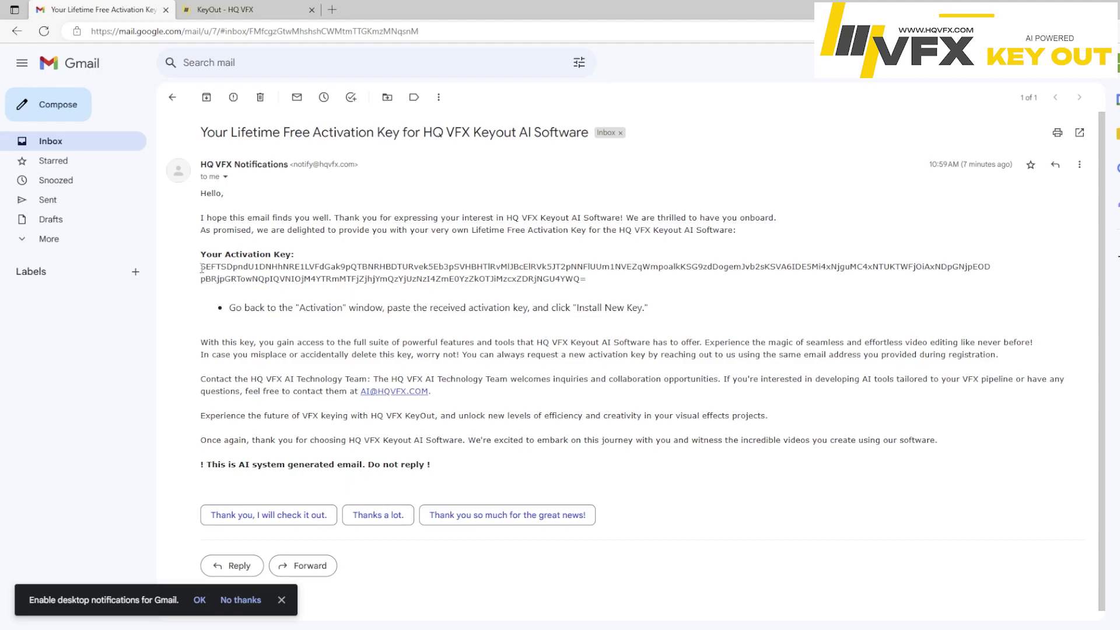
drag(201, 267, 588, 279)
right_click(521, 279)
click(554, 281)
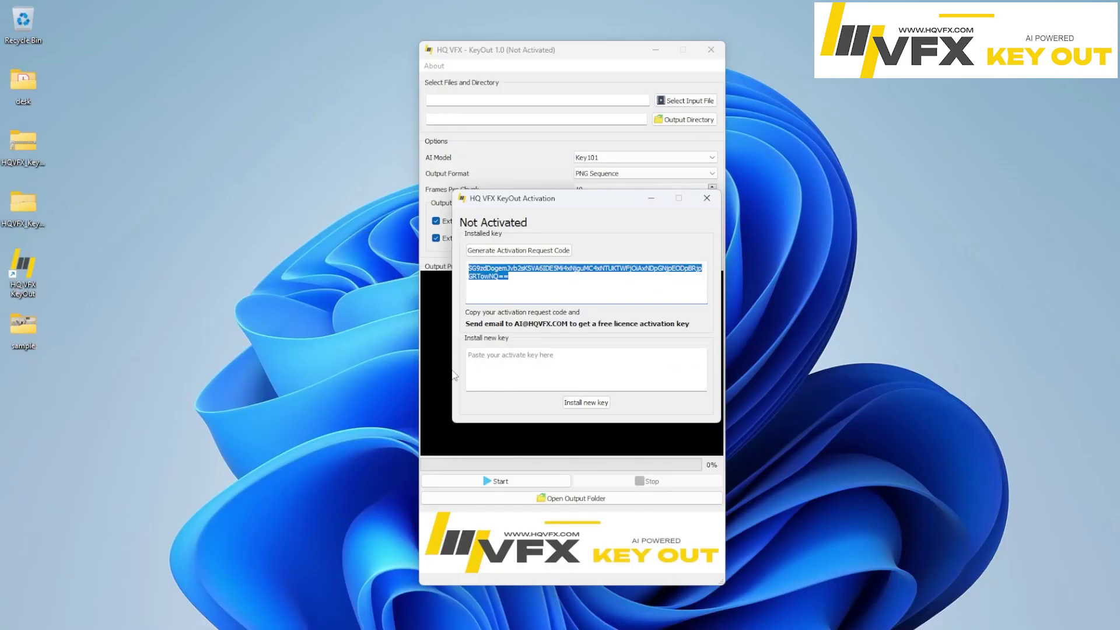
- Paste the emailed key into the Install new key box, install it, and dismiss the confirmation
click(519, 352)
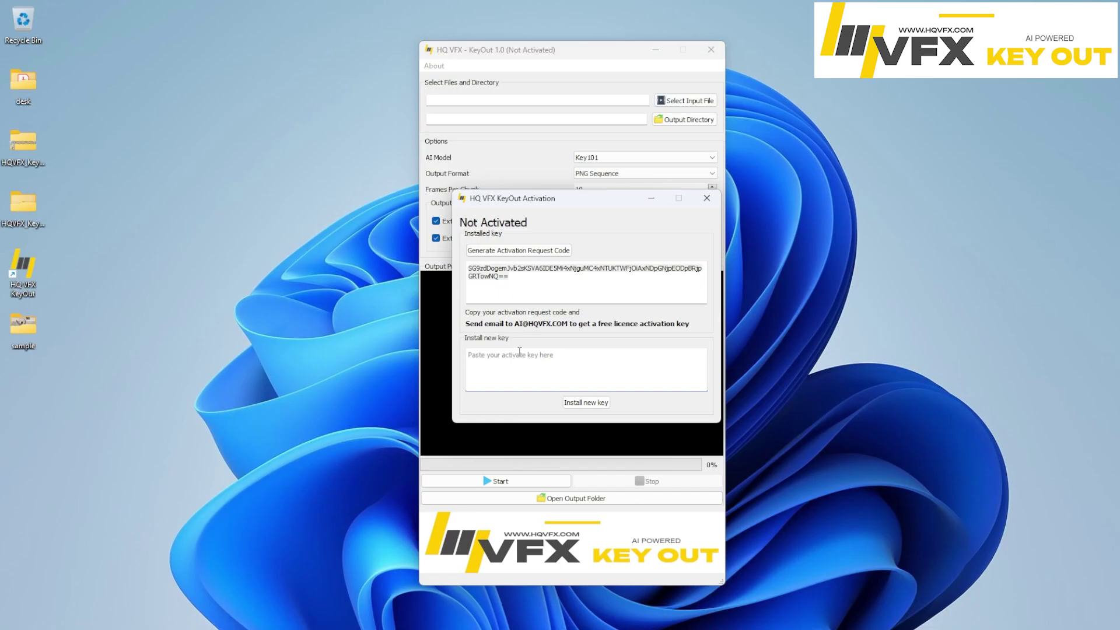
key(ctrl+v)
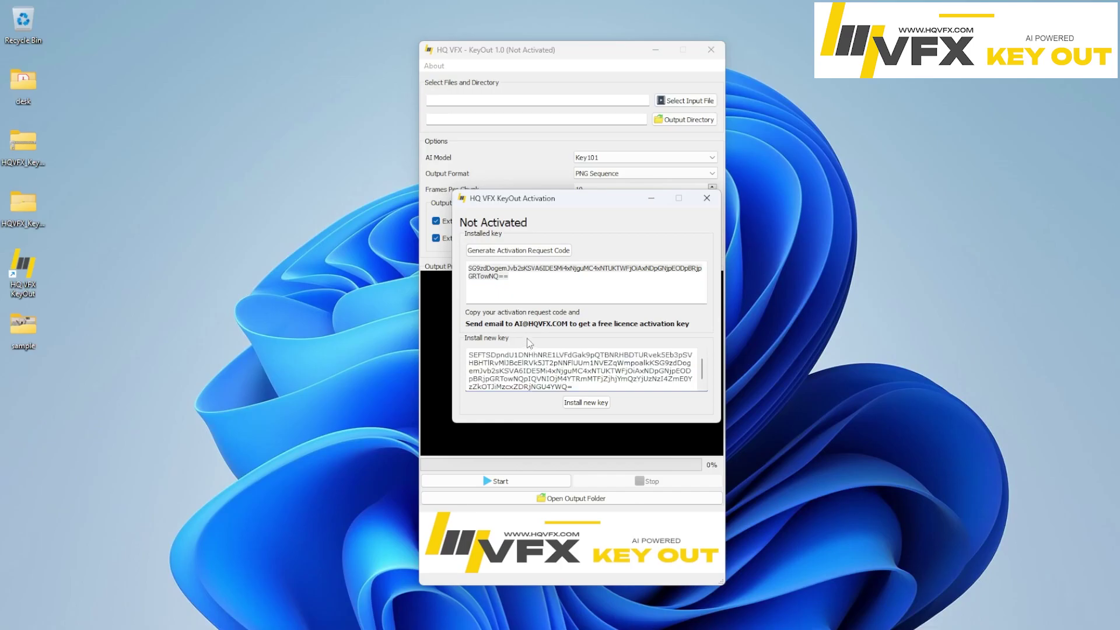
click(587, 402)
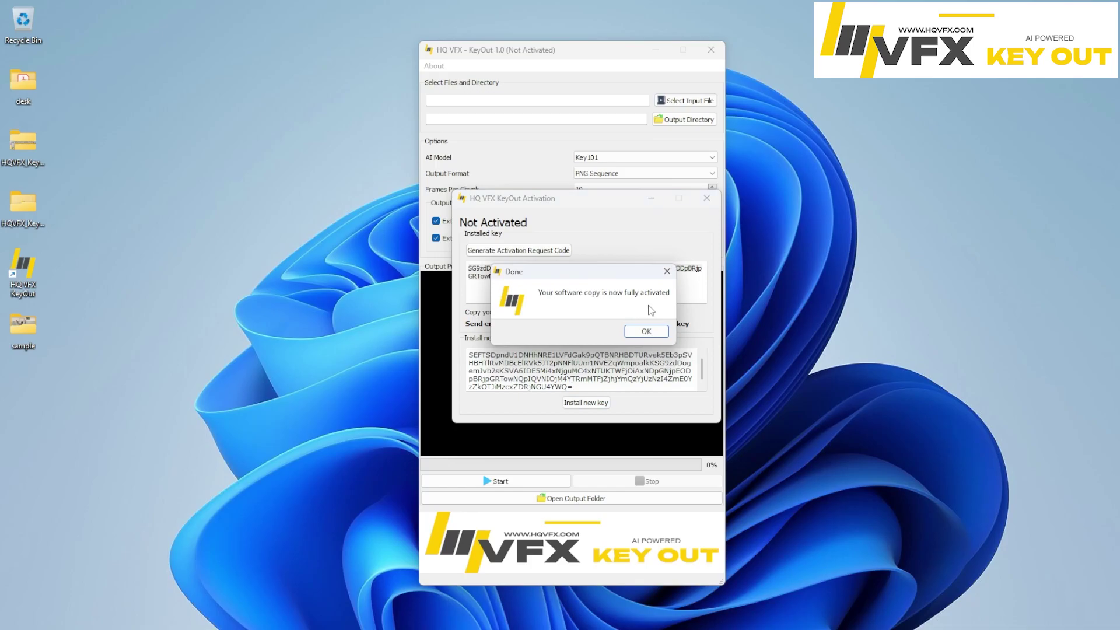
click(647, 331)
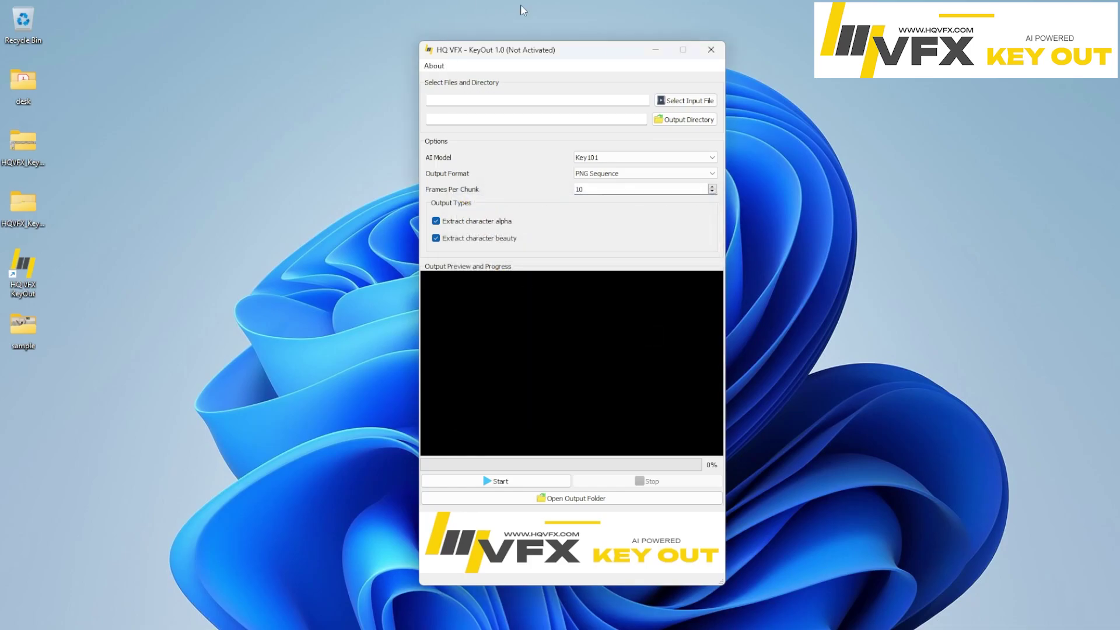
- Choose dance.mov from the Desktop sample folder as KeyOut's input video
drag(565, 54, 567, 41)
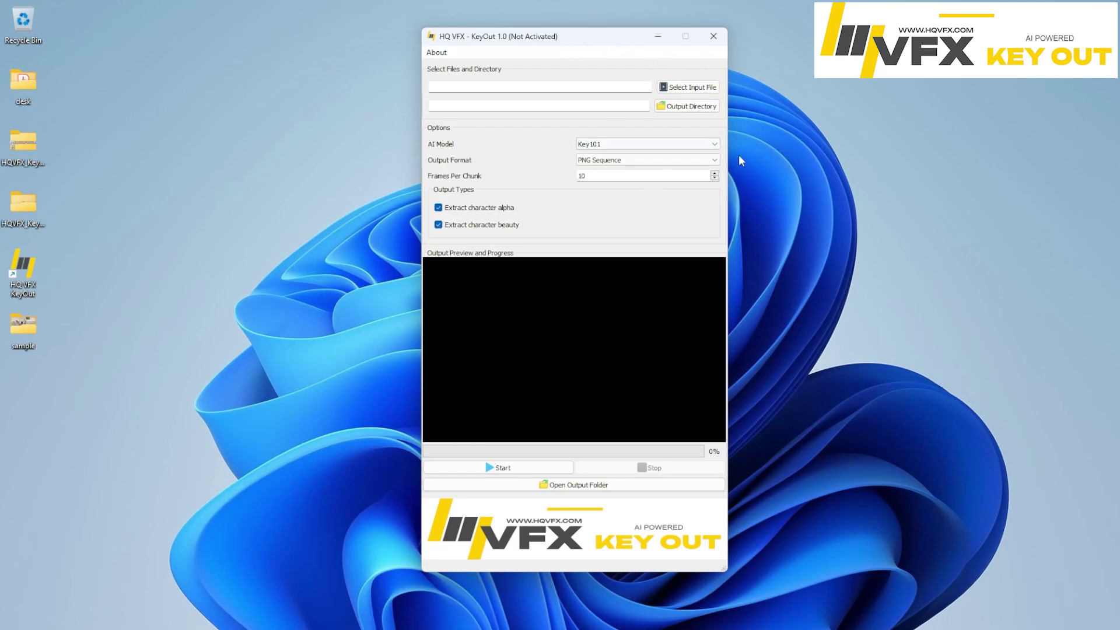
click(700, 90)
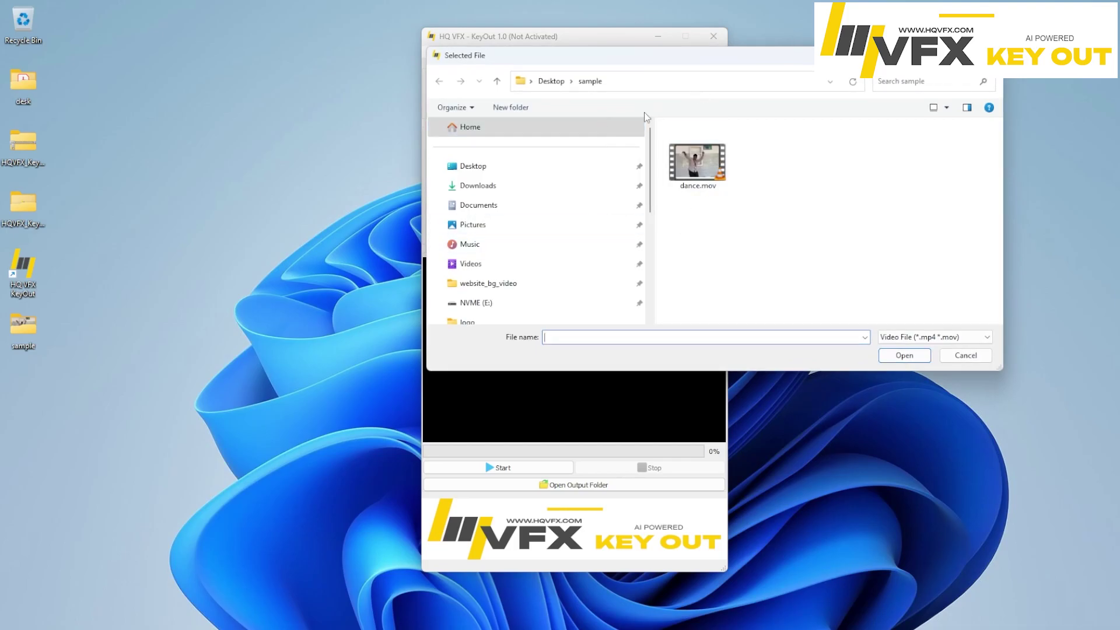
double_click(694, 165)
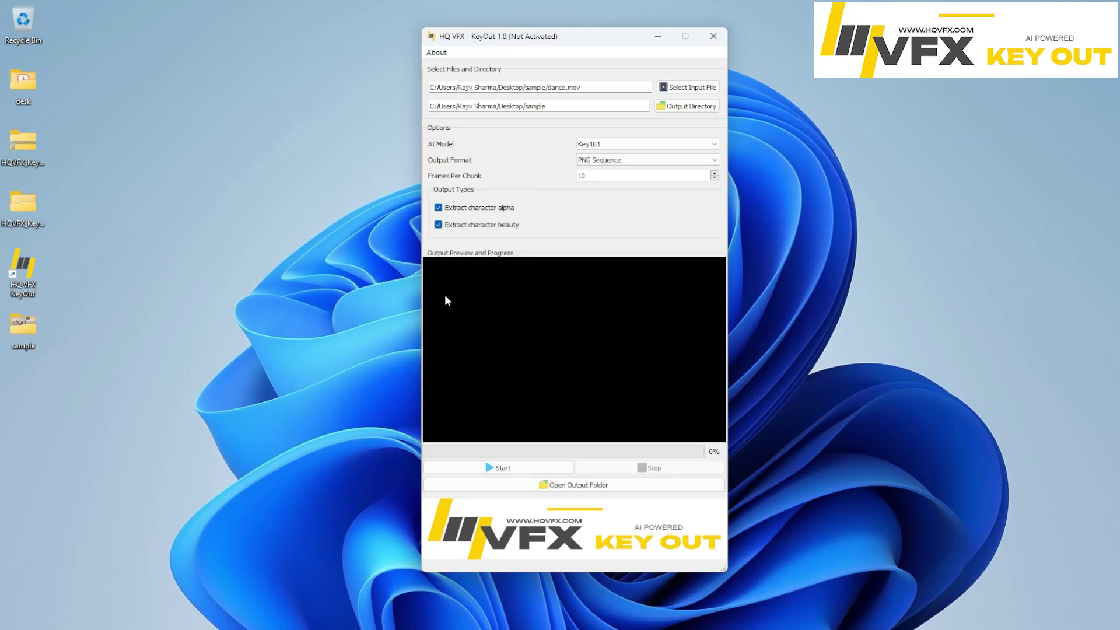
drag(576, 43, 548, 44)
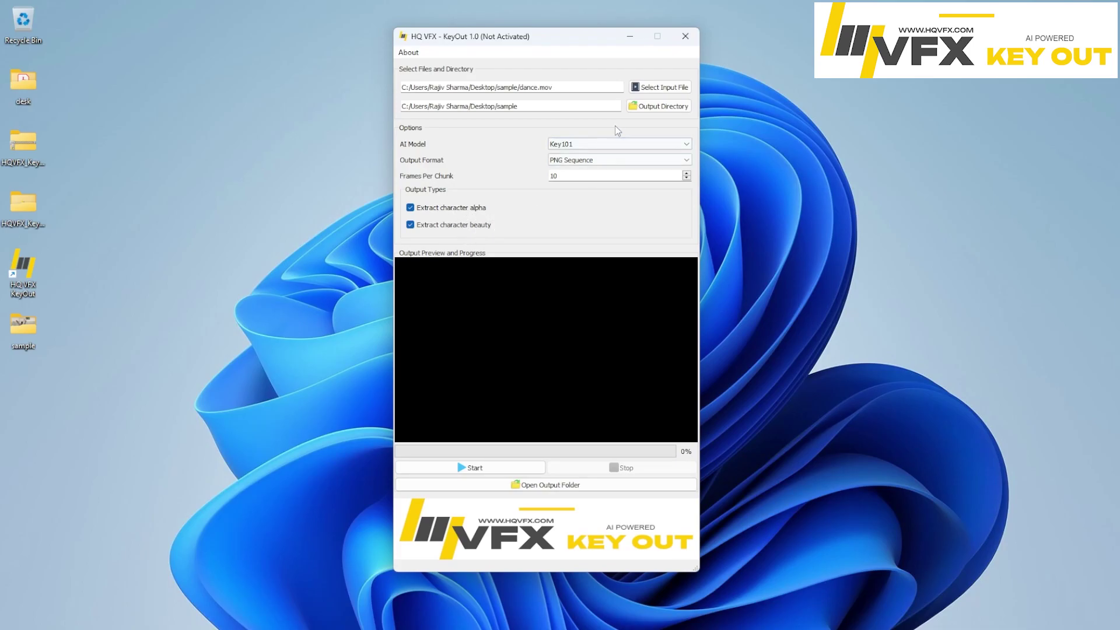
- Try the Key202 model, then settle on Key101 with PNG Sequence output and 10 frames per chunk
click(586, 144)
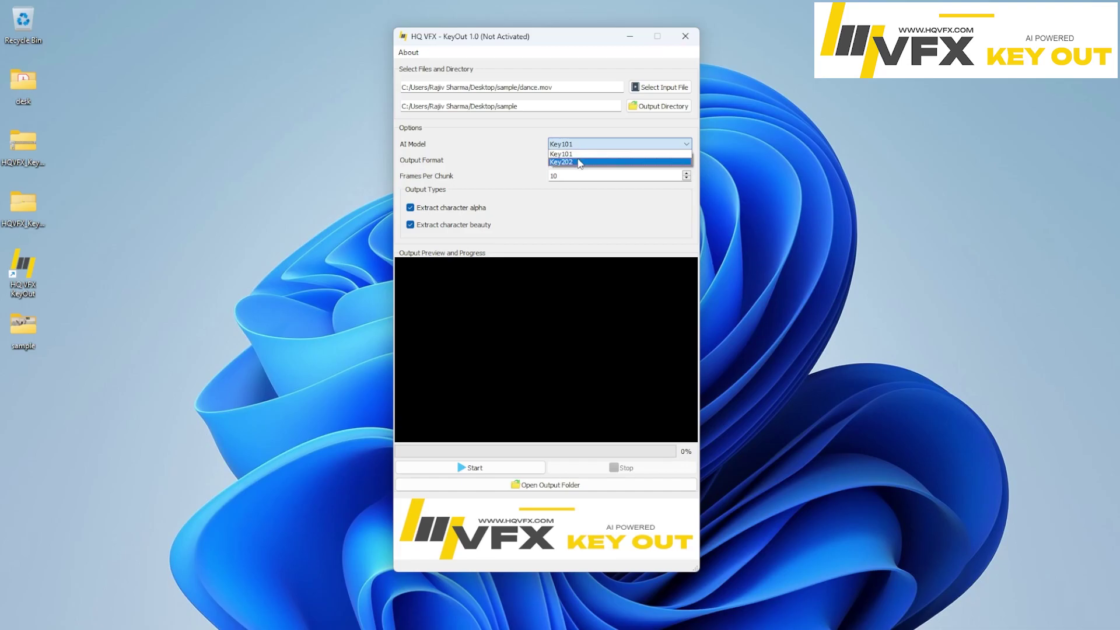
click(577, 161)
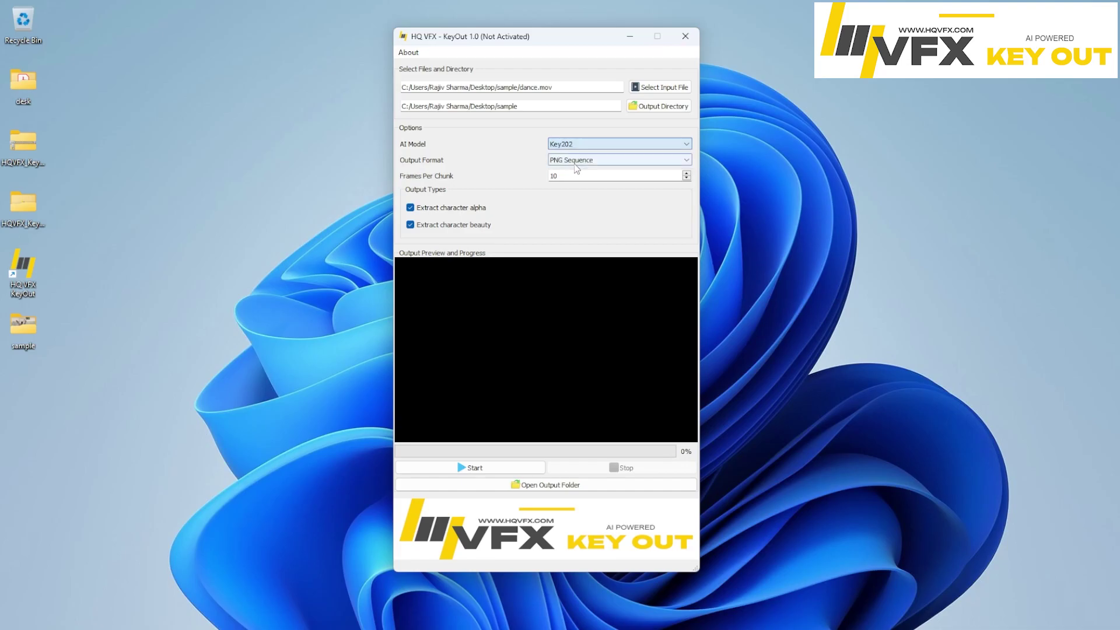
click(582, 145)
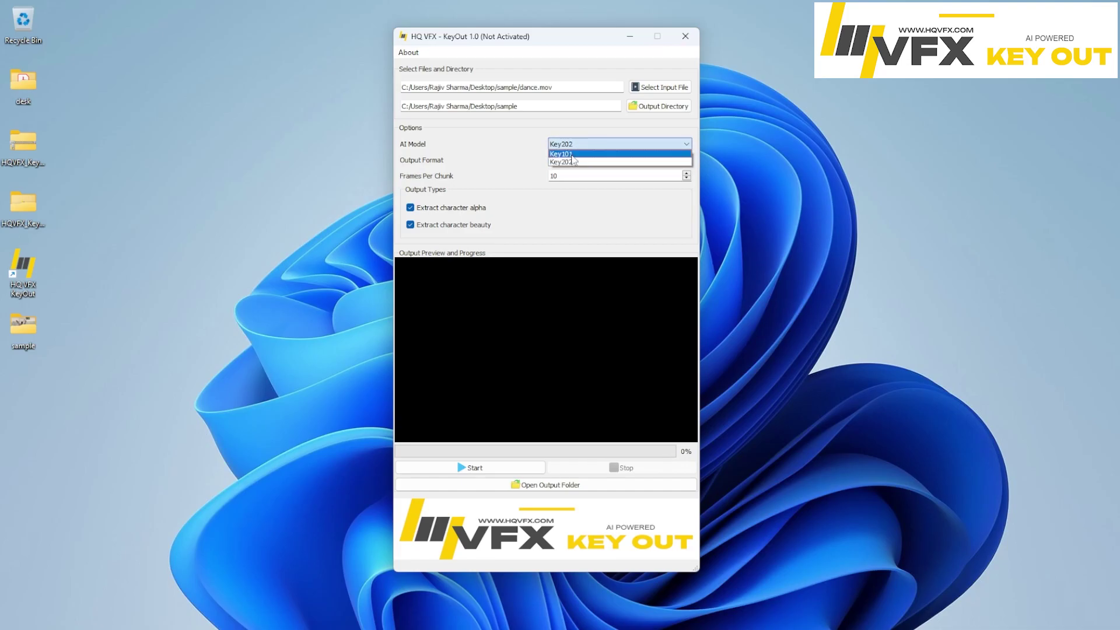
click(571, 155)
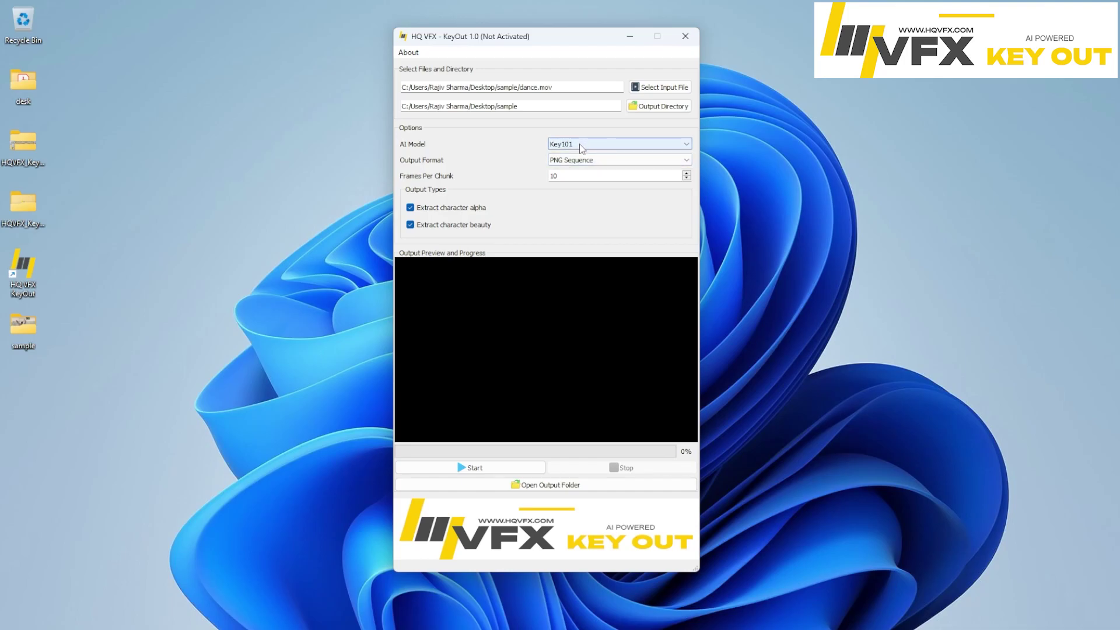
click(582, 147)
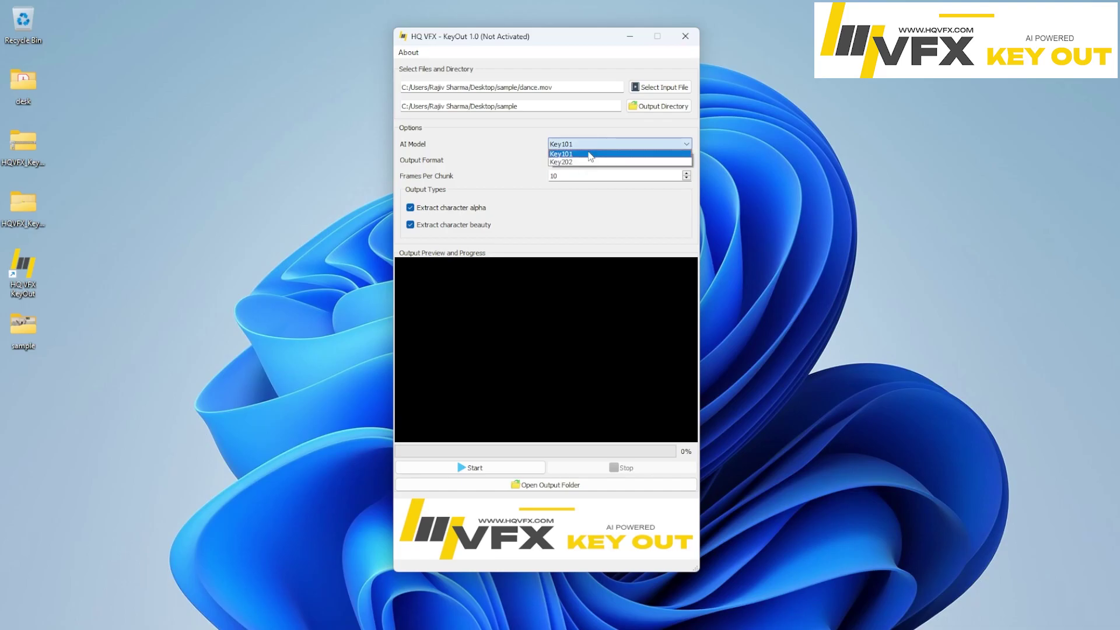
click(590, 155)
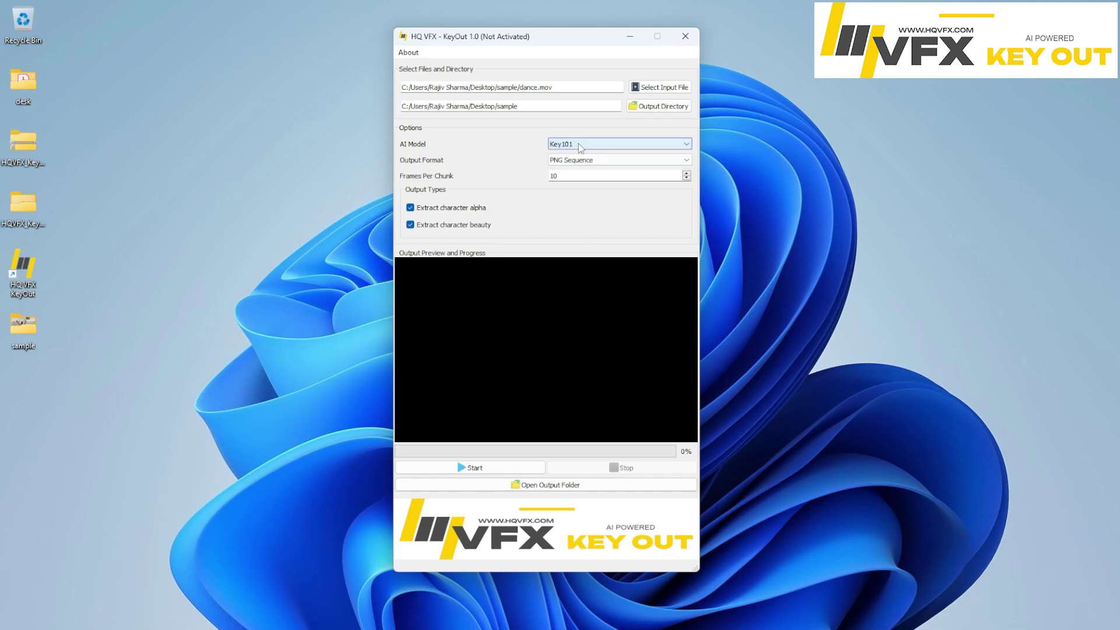
click(579, 142)
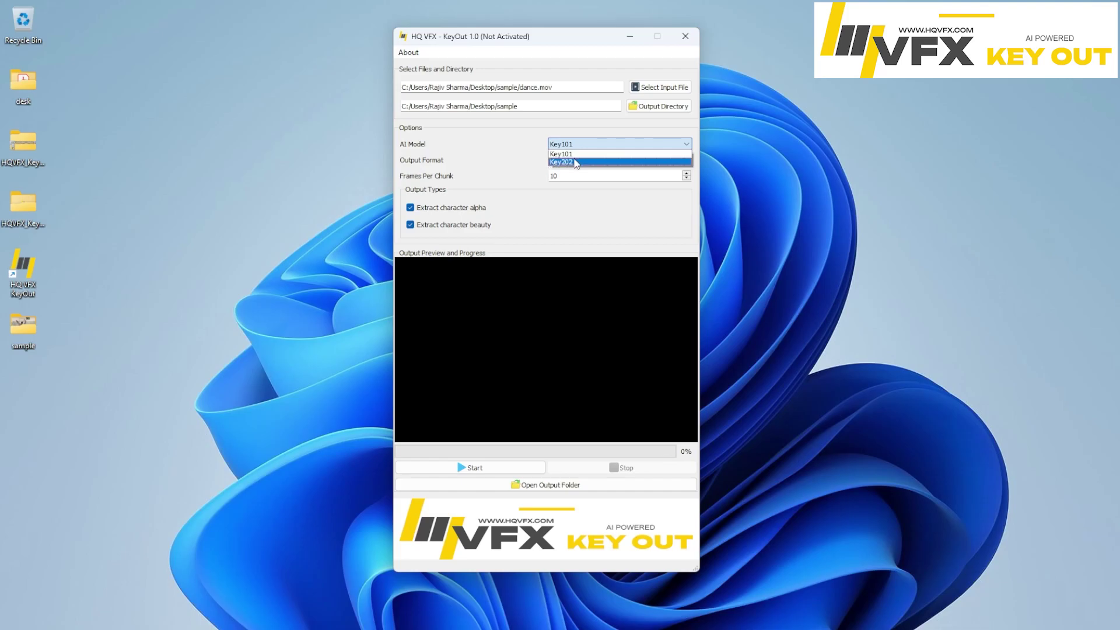
click(579, 186)
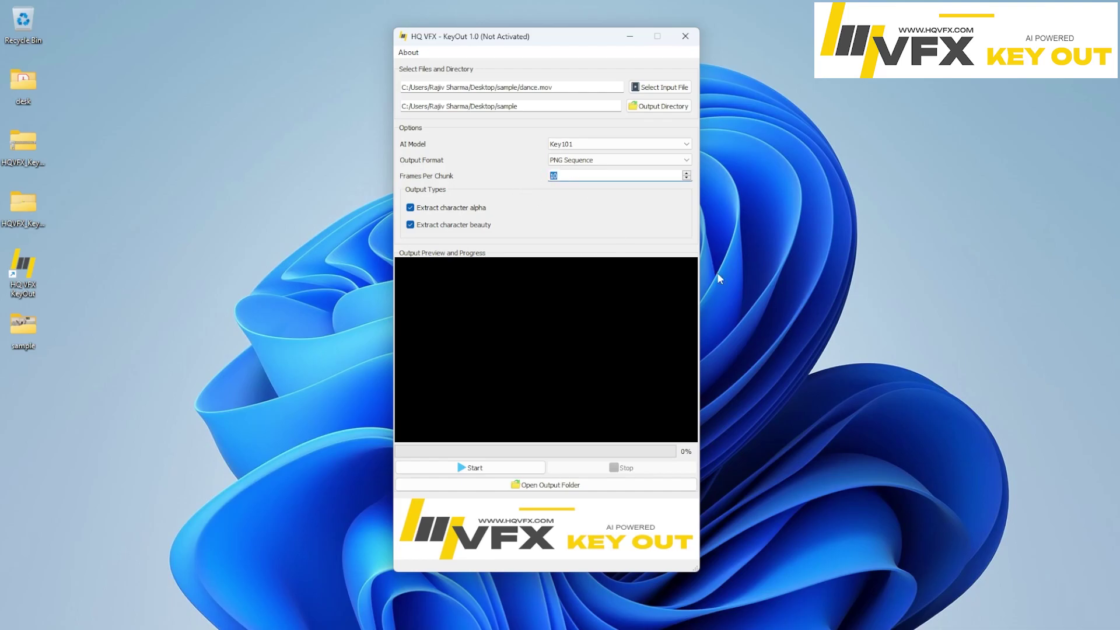
- Start extracting alpha and beauty frames from dance.mov and move the KeyOut window right
click(487, 466)
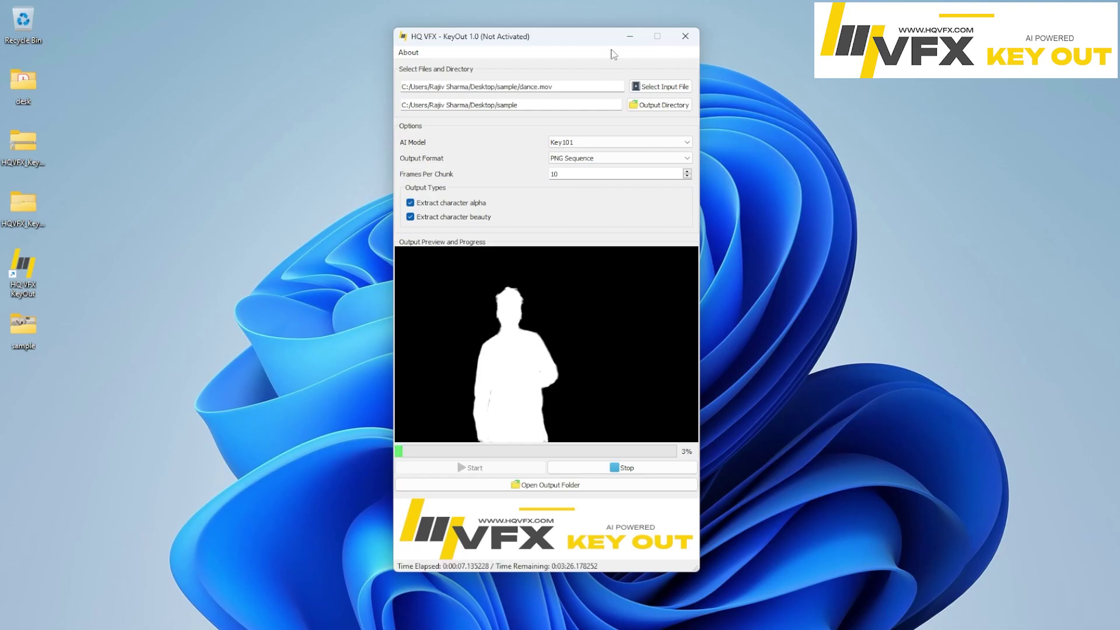
drag(564, 46, 677, 49)
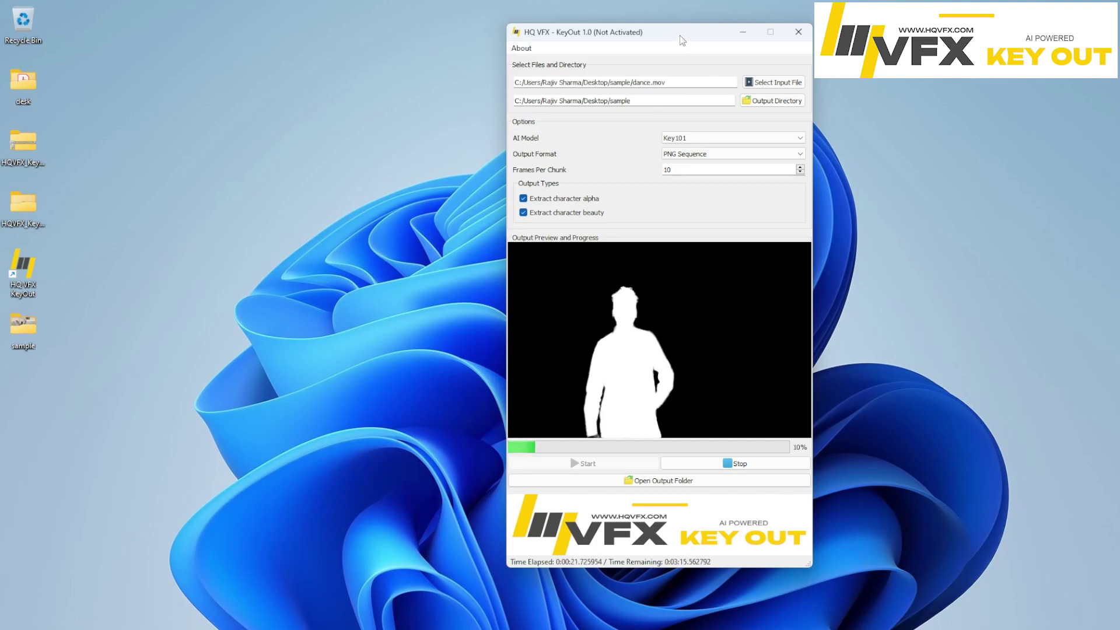
drag(680, 35, 697, 32)
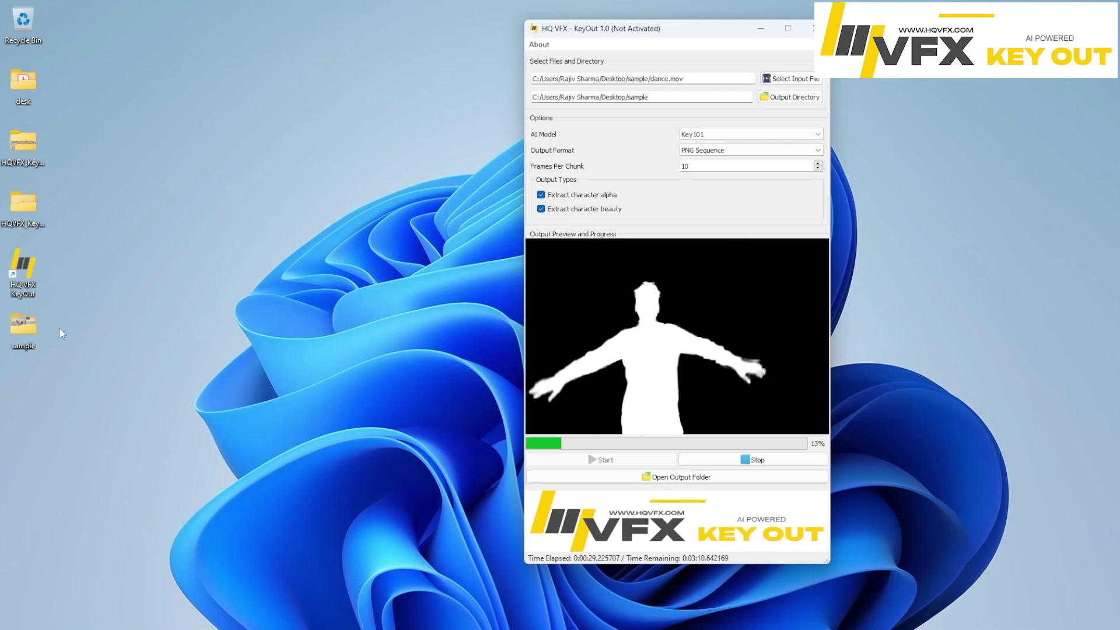
- Show the sample folder's contents as large icons
click(26, 335)
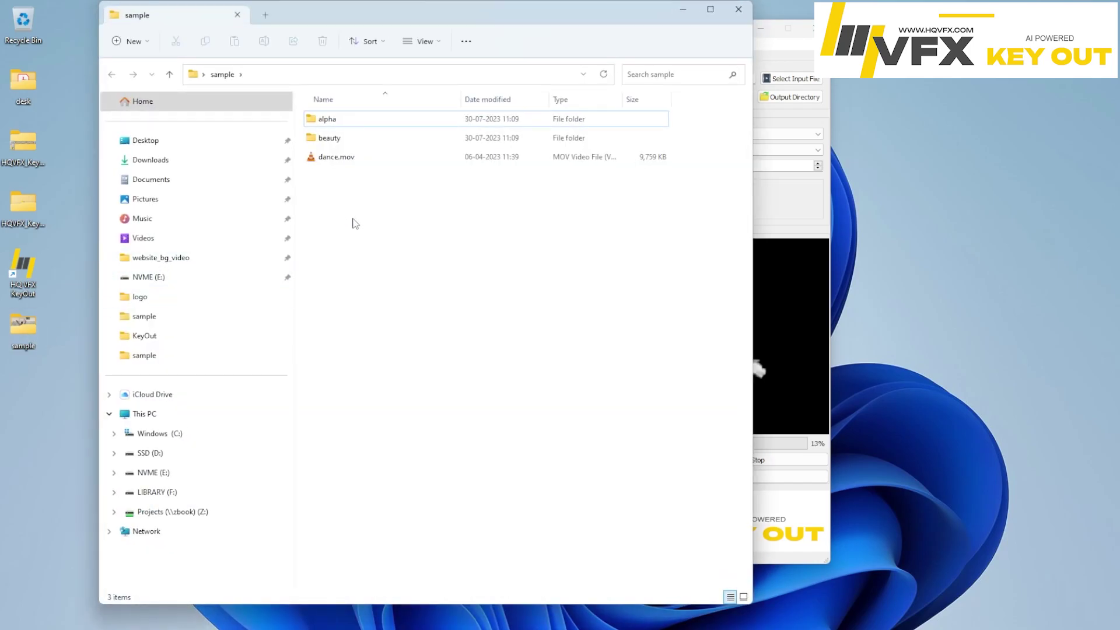
right_click(415, 245)
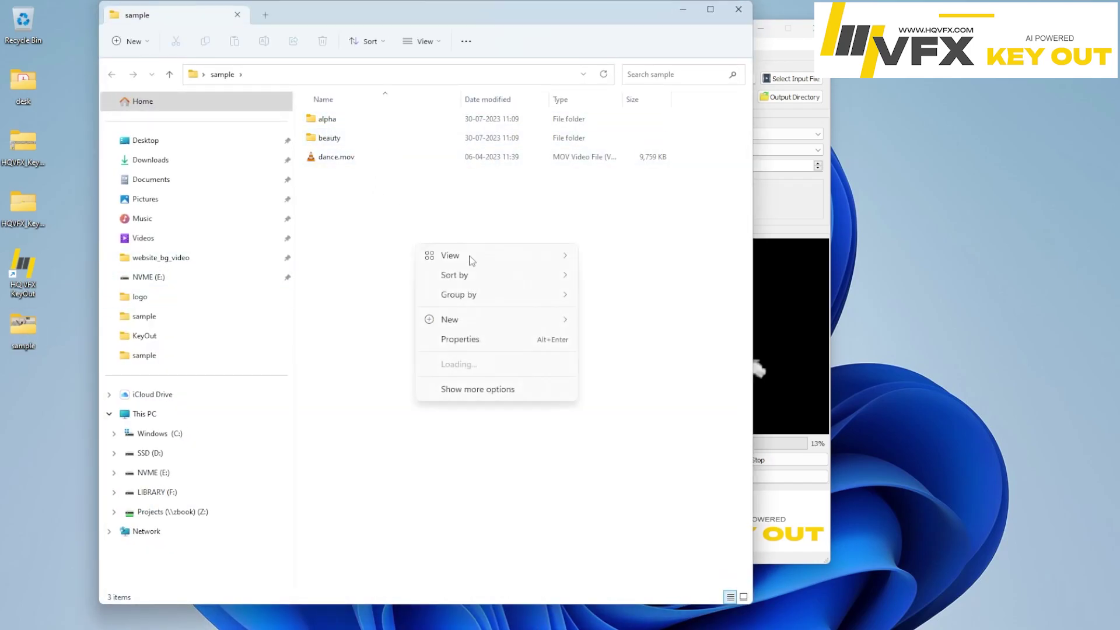
mouse_move(515, 257)
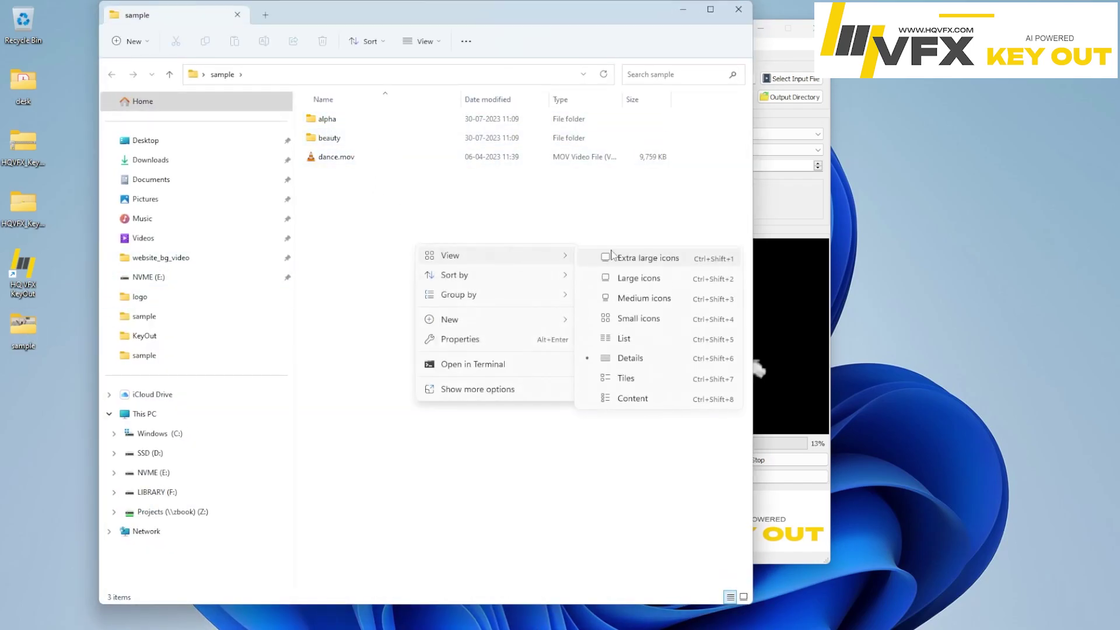
click(631, 278)
- Review the beauty and alpha PNG frame folders, arranging windows to see all thumbnails
double_click(420, 138)
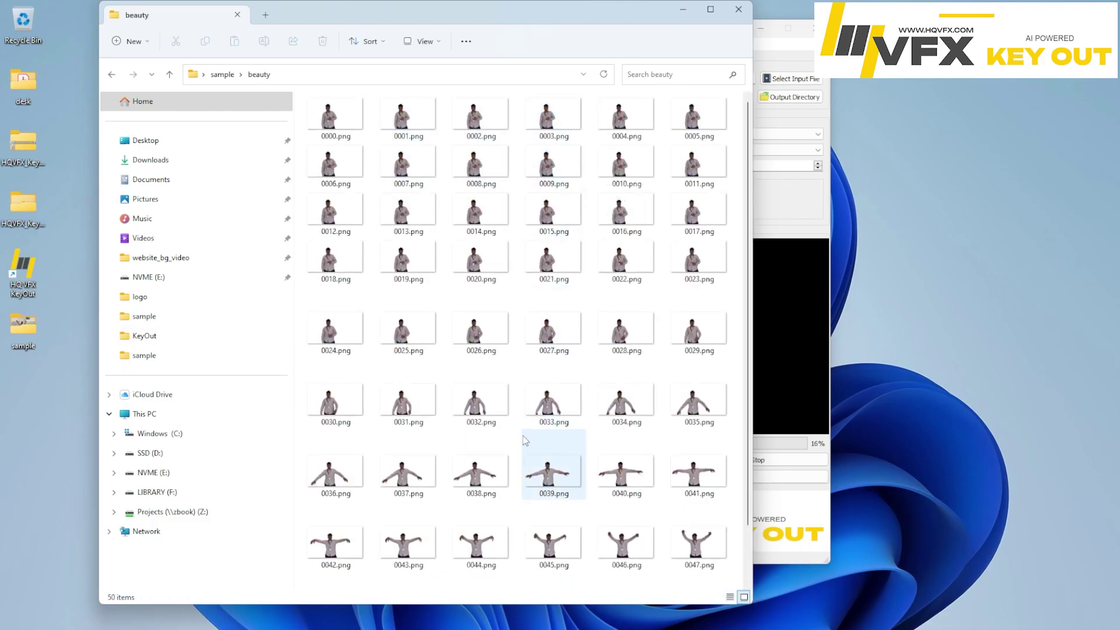
click(223, 74)
click(331, 127)
double_click(331, 127)
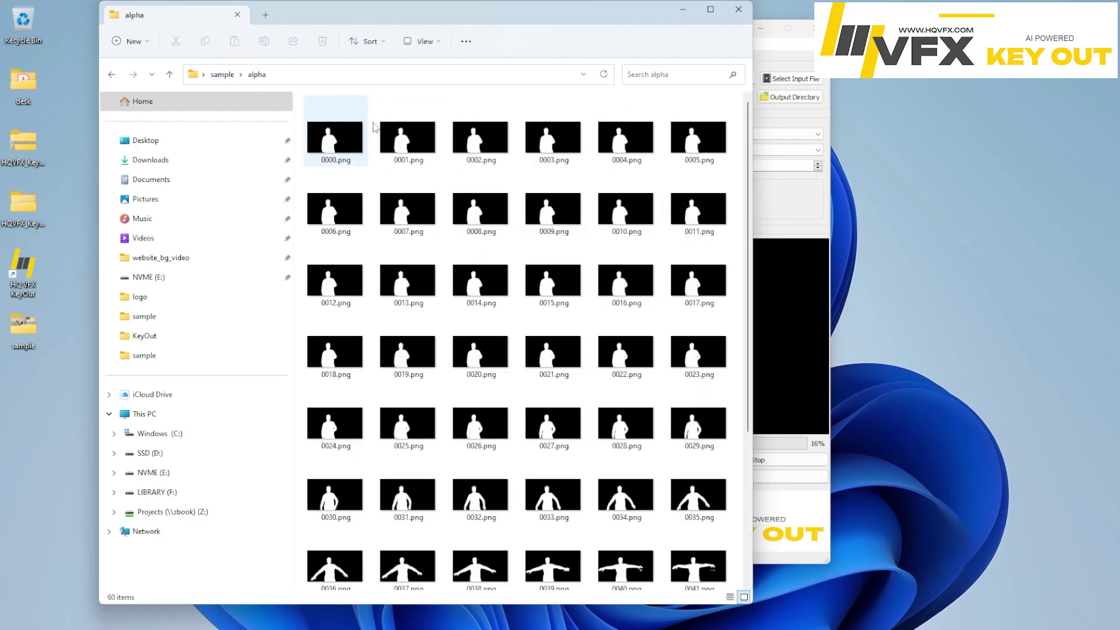
drag(519, 15, 388, 46)
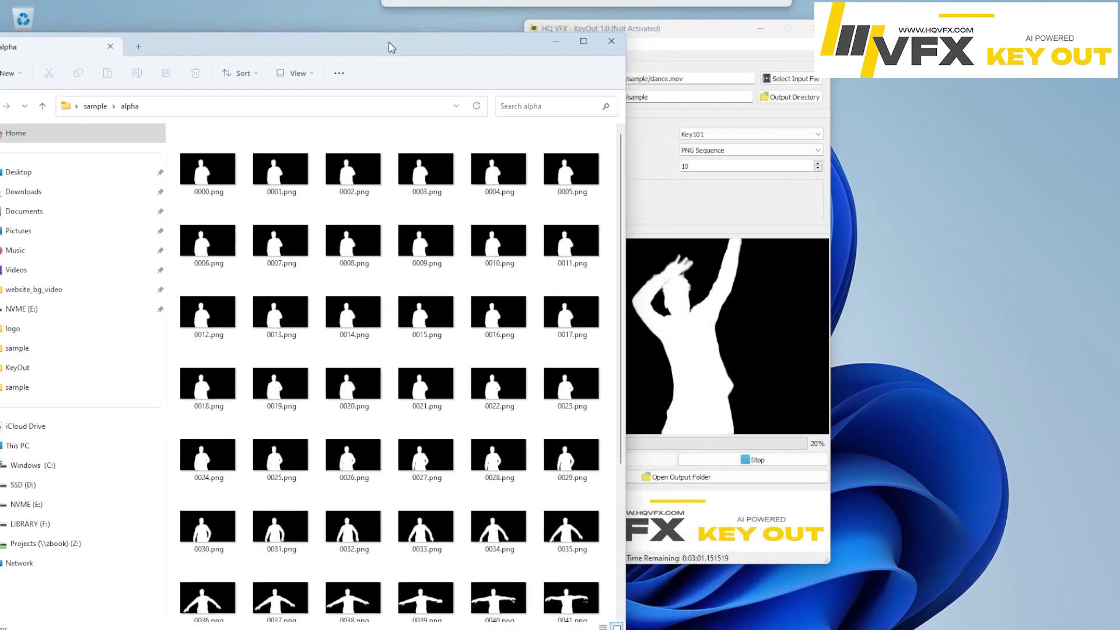
click(691, 39)
drag(690, 38, 808, 47)
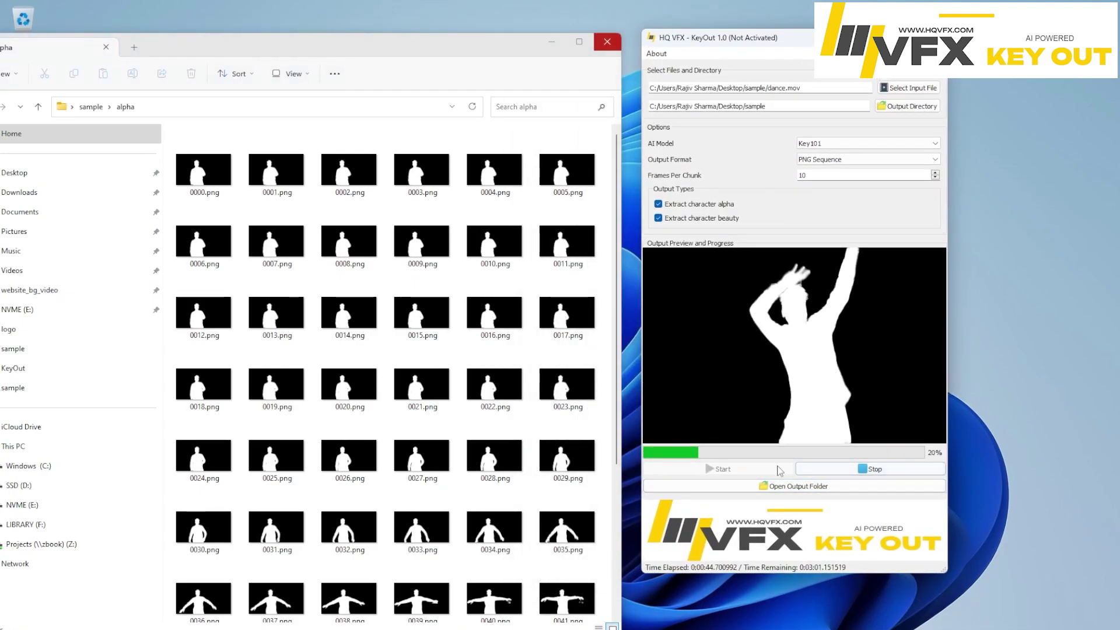
- Stop KeyOut's extraction at 23%, minimize Explorer and centre the KeyOut window
click(870, 471)
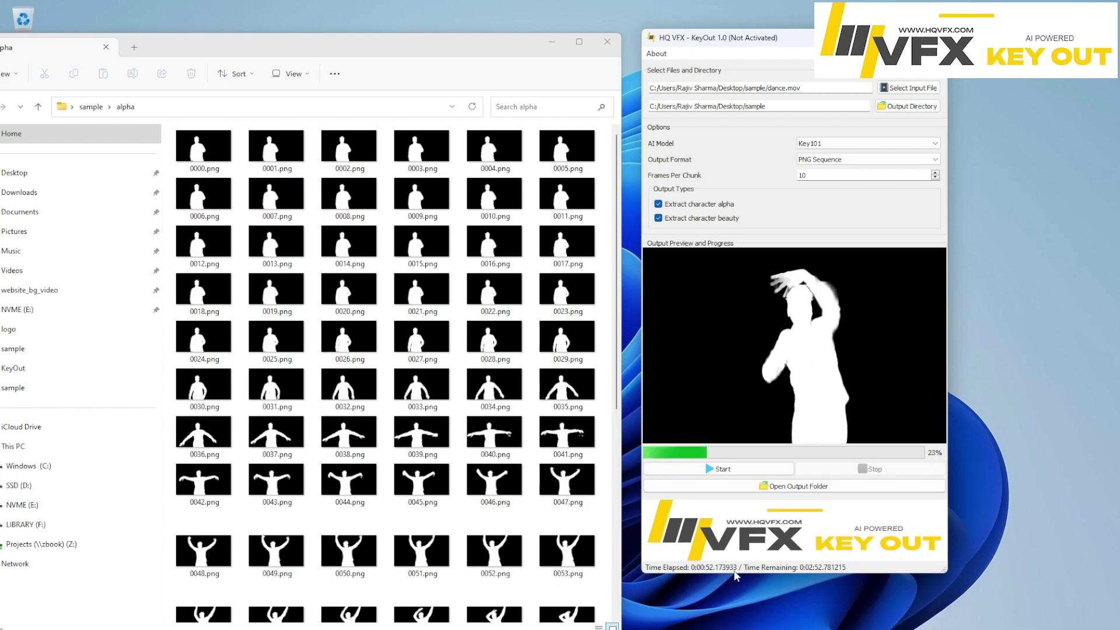
click(552, 46)
drag(775, 38, 551, 39)
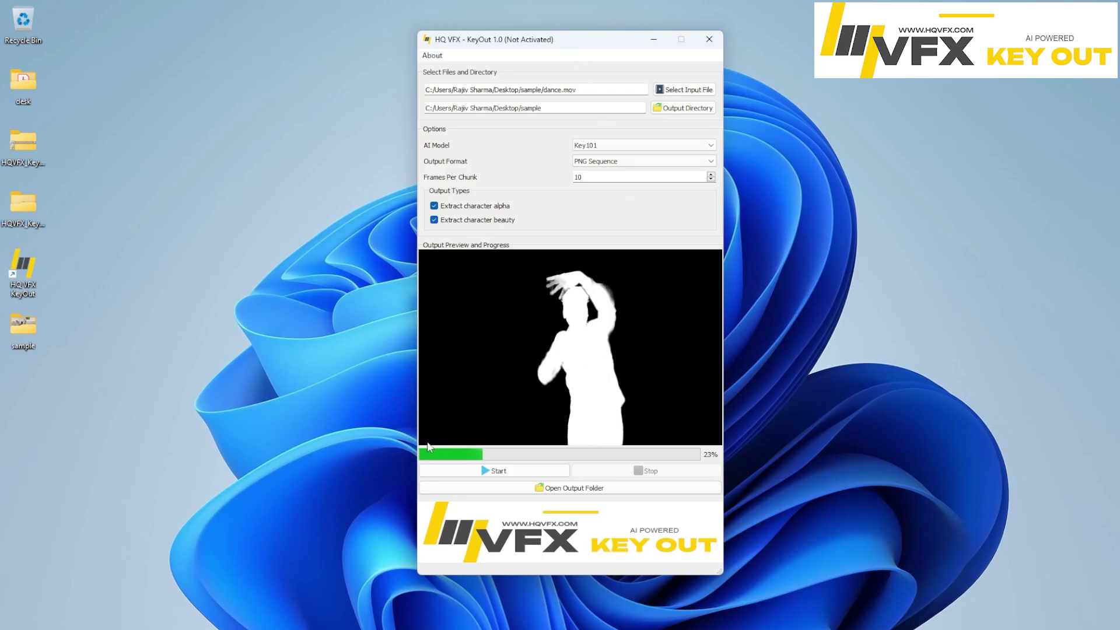
- Play dance.mov from the desktop sample folder in VLC
double_click(20, 330)
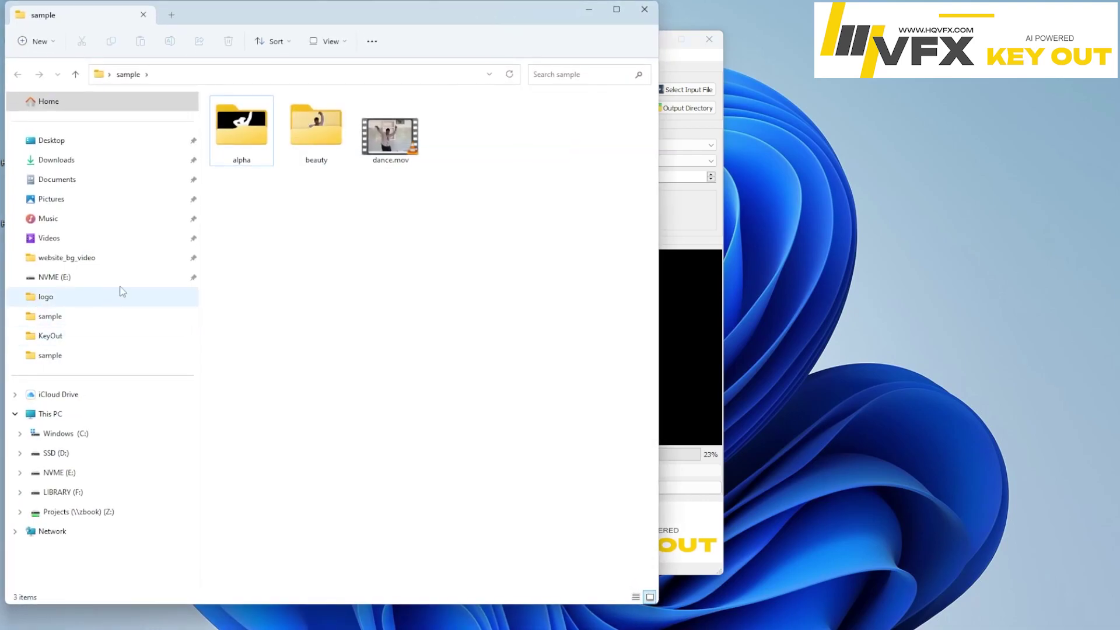
double_click(394, 137)
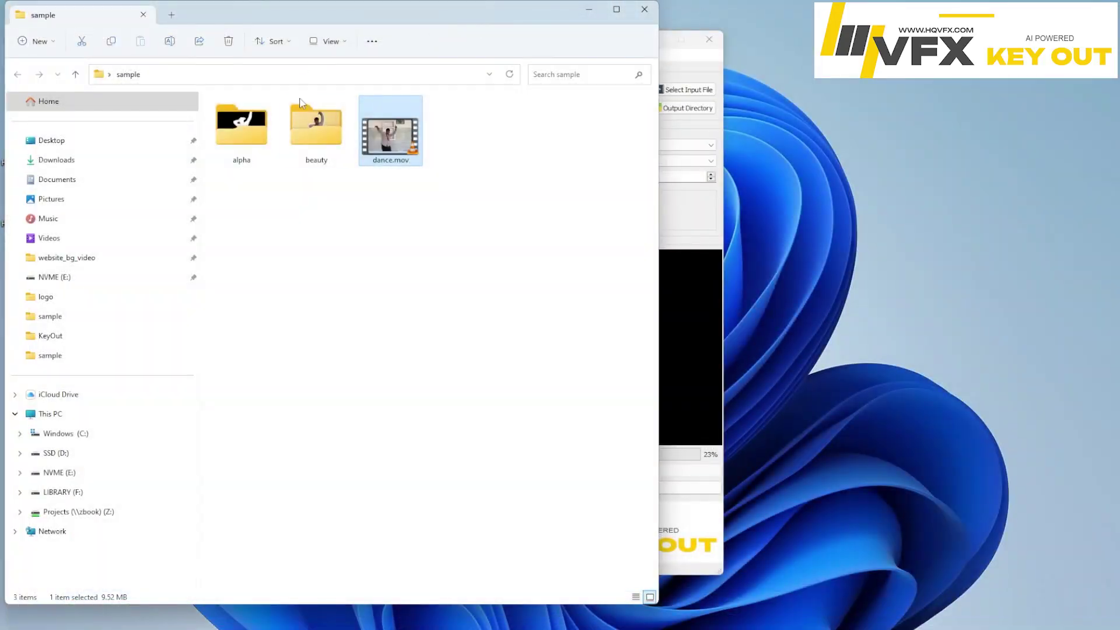
- Open the alpha folder's 0000.png sequence with mrViewer.exe
double_click(241, 144)
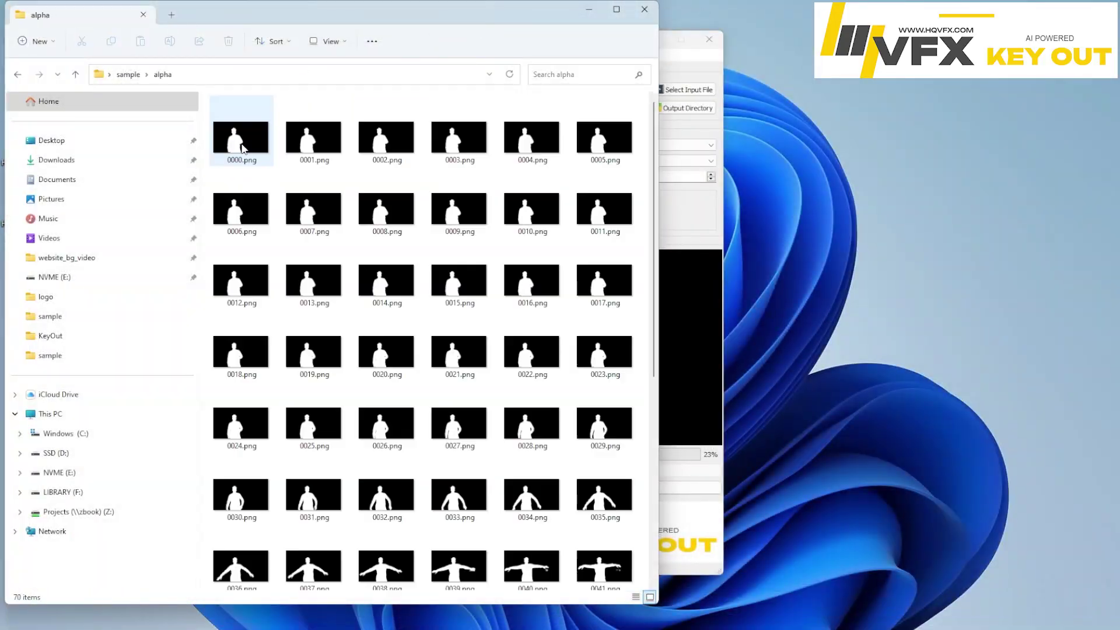
right_click(239, 135)
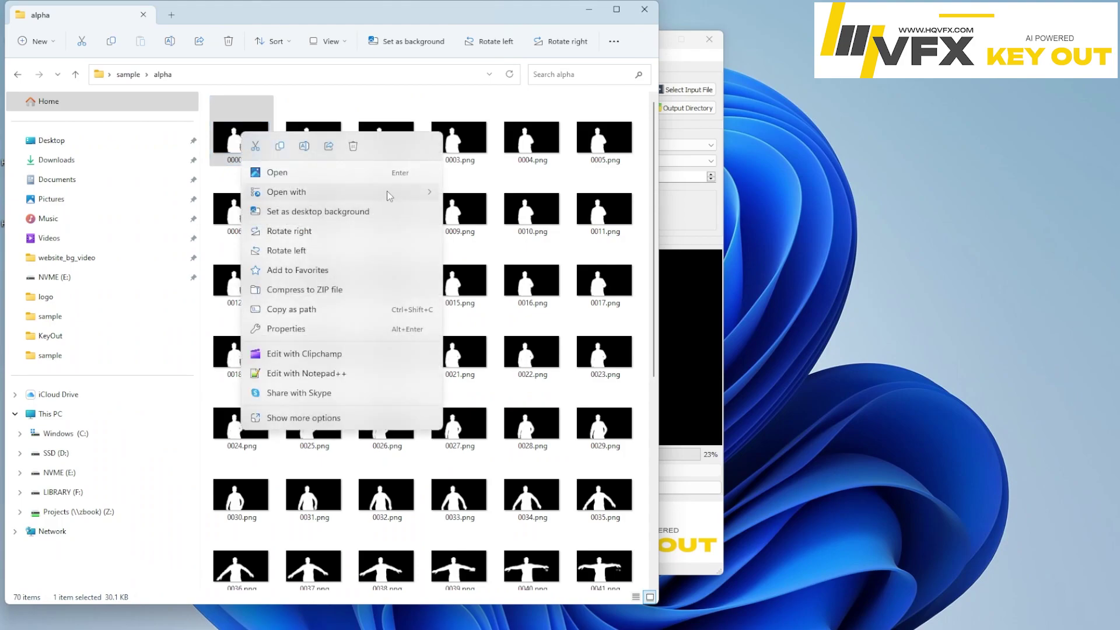
mouse_move(387, 192)
click(497, 213)
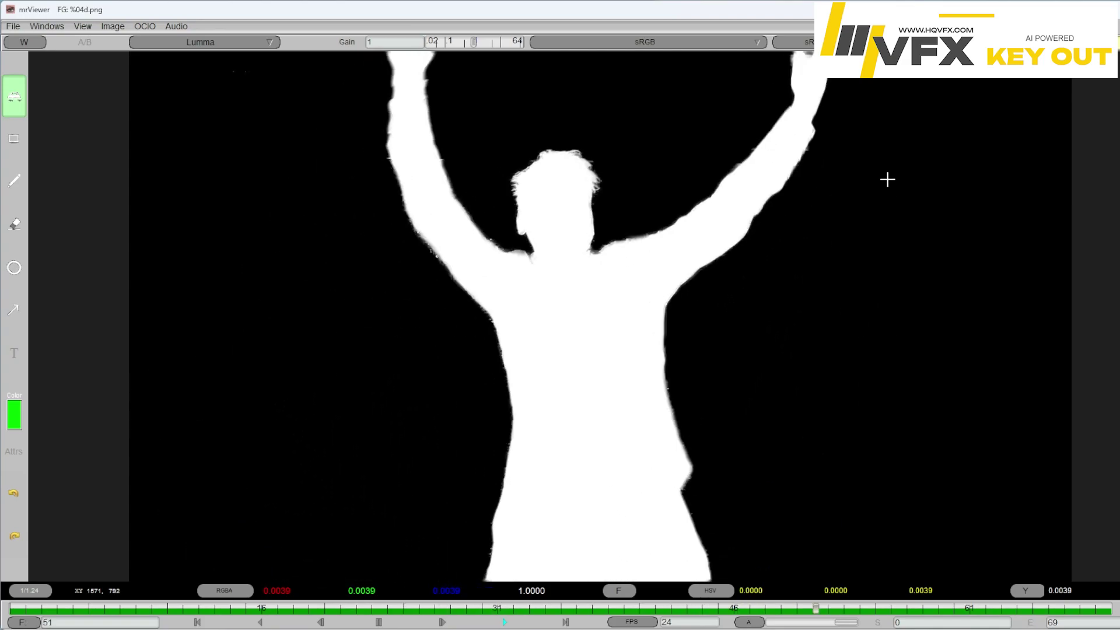
- Pause the alpha sequence and zoom and pan to inspect the hair edges around the head
key(space)
scroll(500, 158, up, 2)
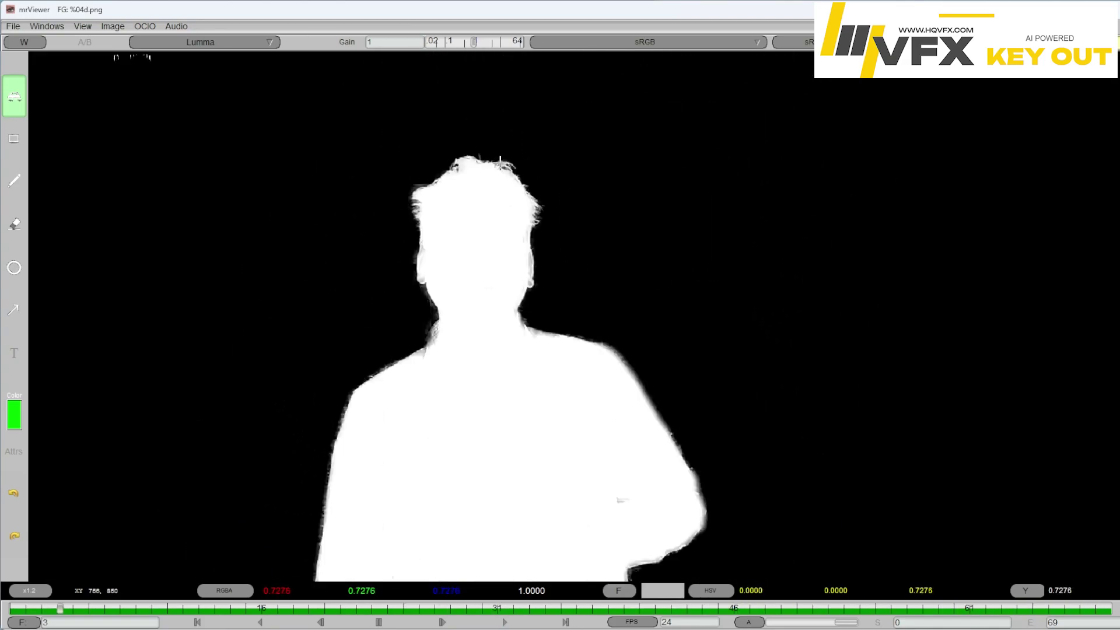
scroll(500, 159, up, 4)
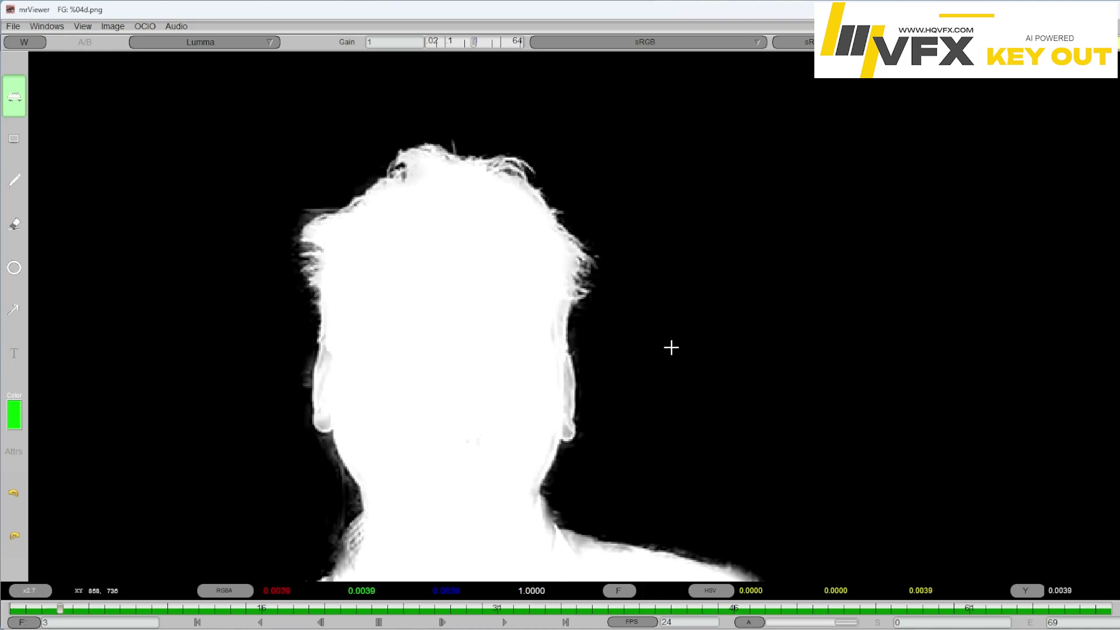
drag(671, 347, 803, 317)
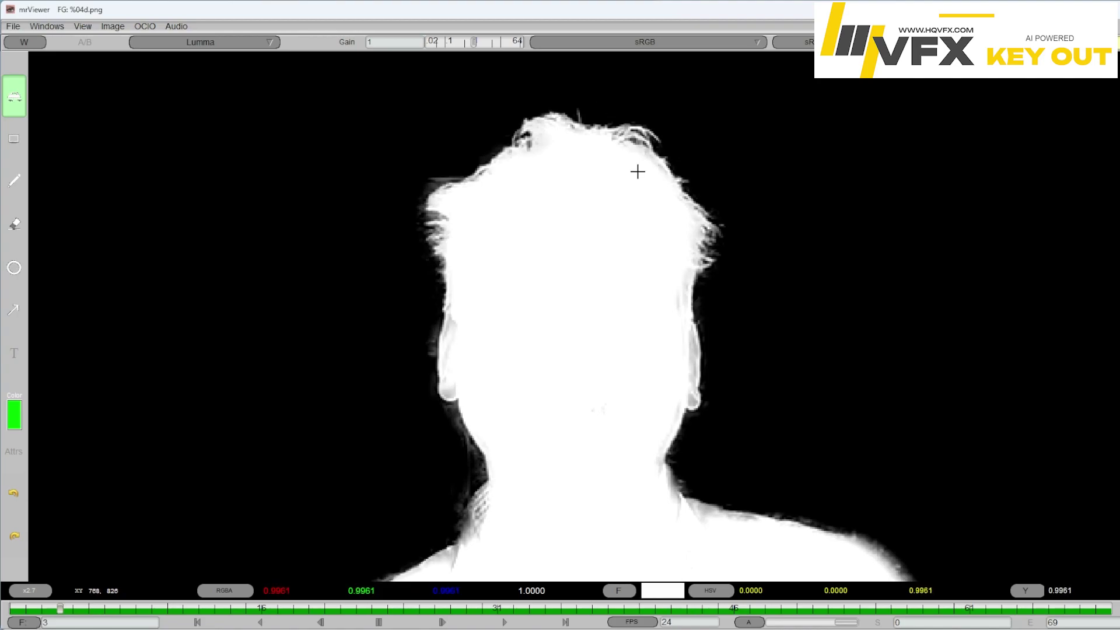
scroll(632, 186, up, 2)
scroll(631, 187, down, 8)
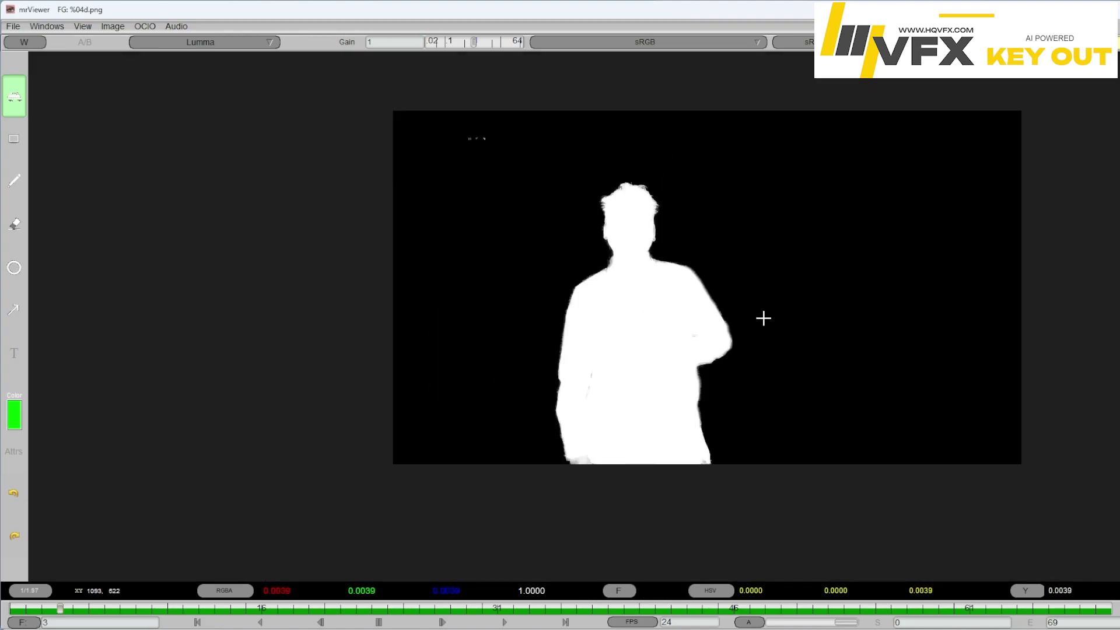
drag(762, 317, 694, 355)
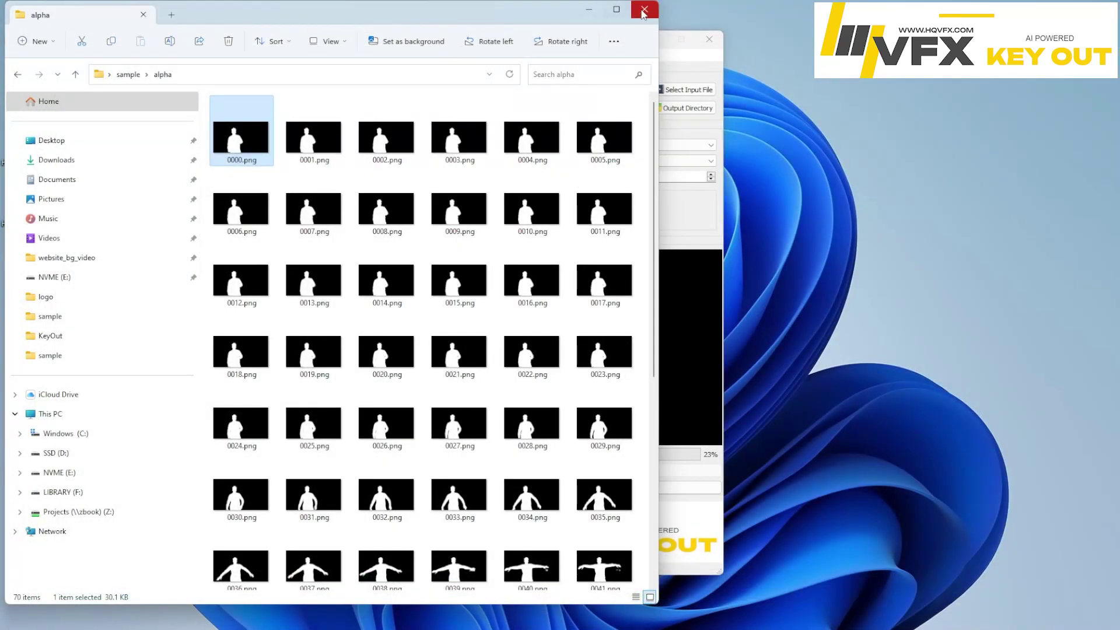
- Close the alpha folder's File Explorer window
click(644, 10)
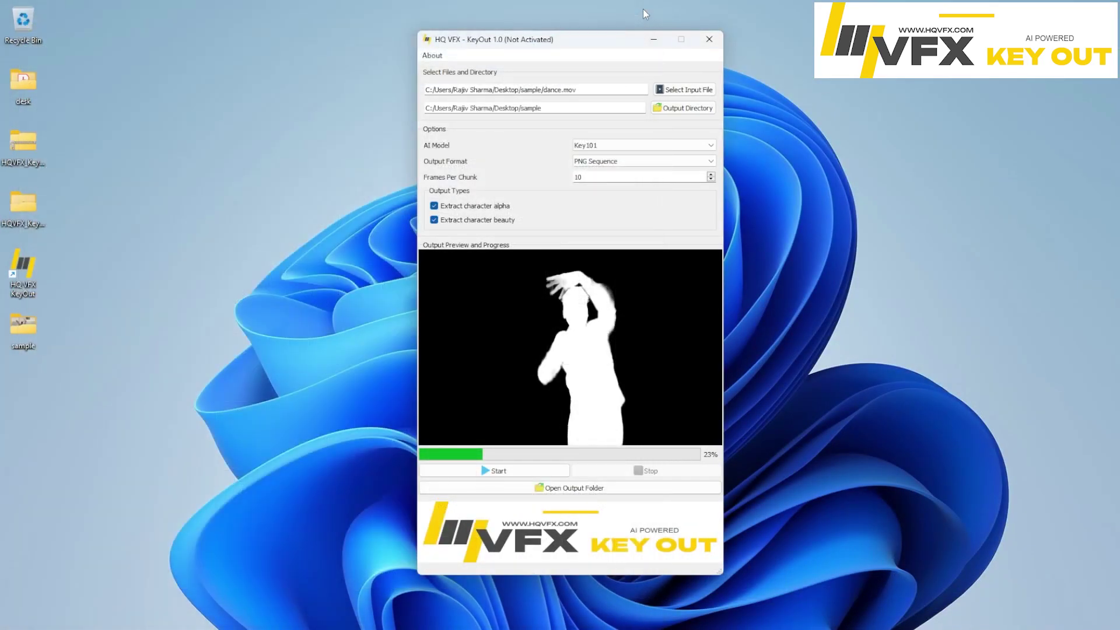